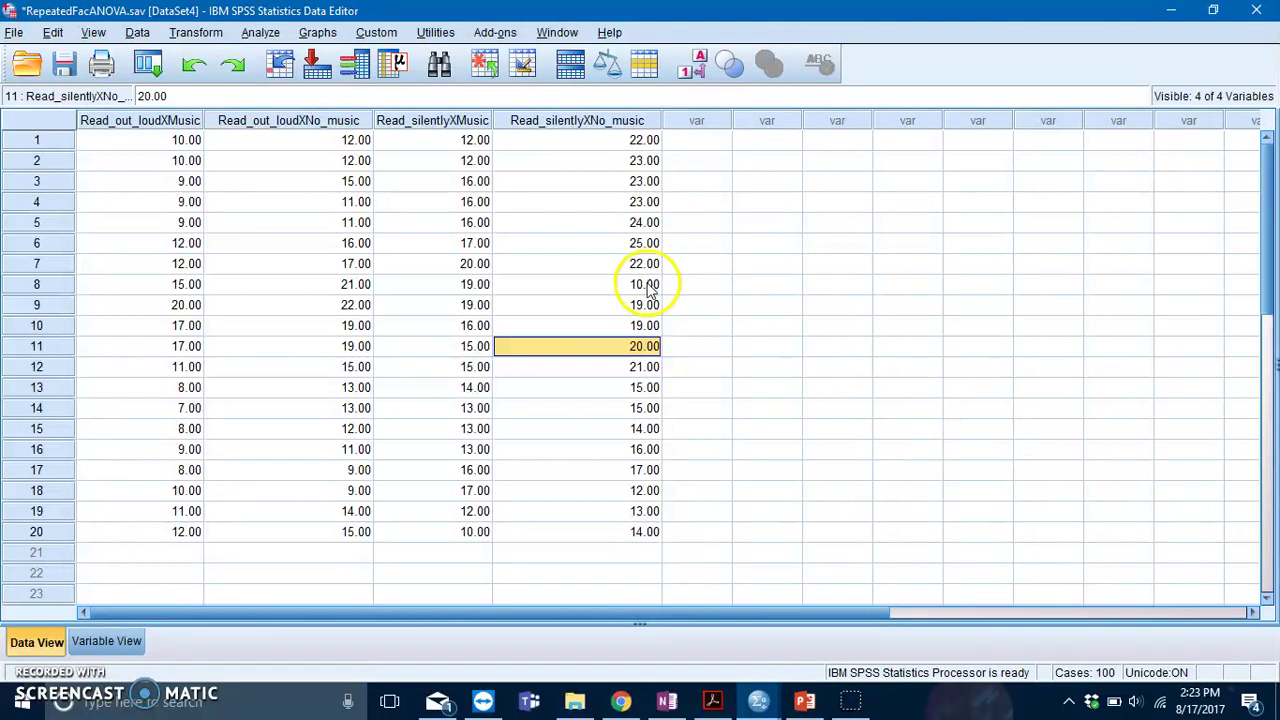
- Inspect several scores in the data sheet, including a Read_silentlyXMusic value
click(151, 288)
click(445, 305)
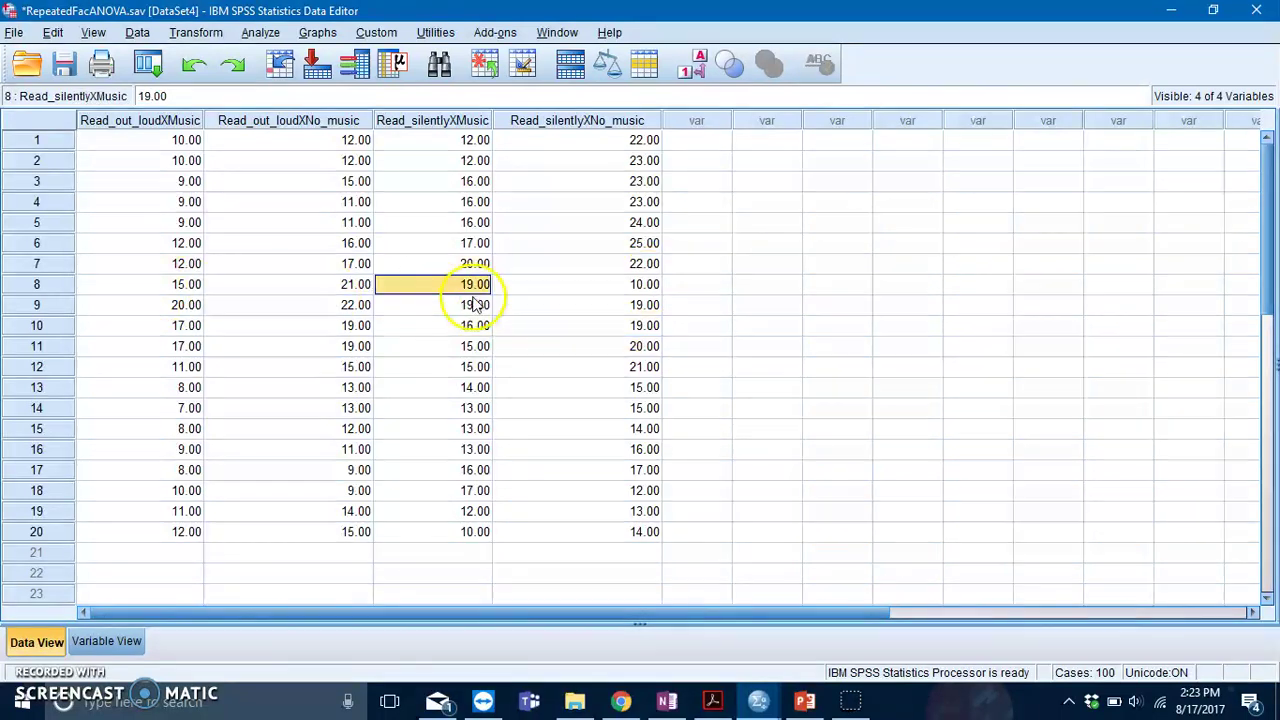
click(552, 308)
click(457, 243)
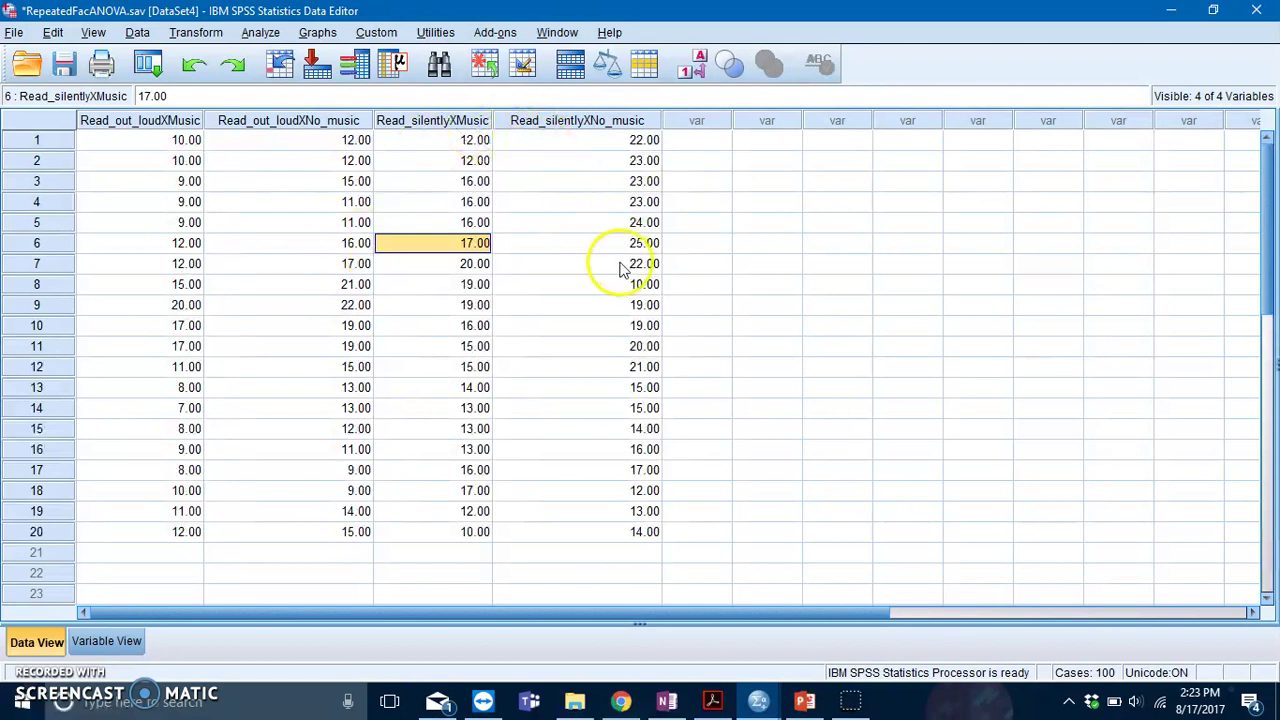
- Start a General Linear Model repeated measures analysis
click(264, 34)
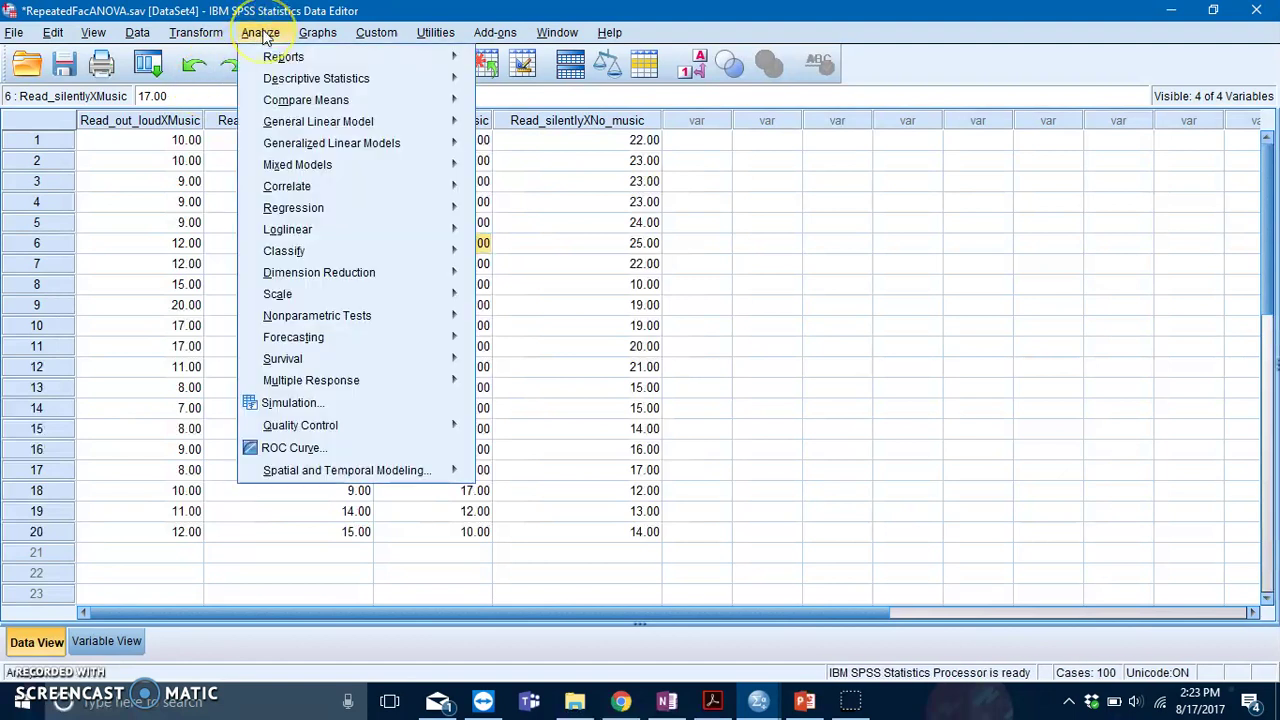
mouse_move(337, 125)
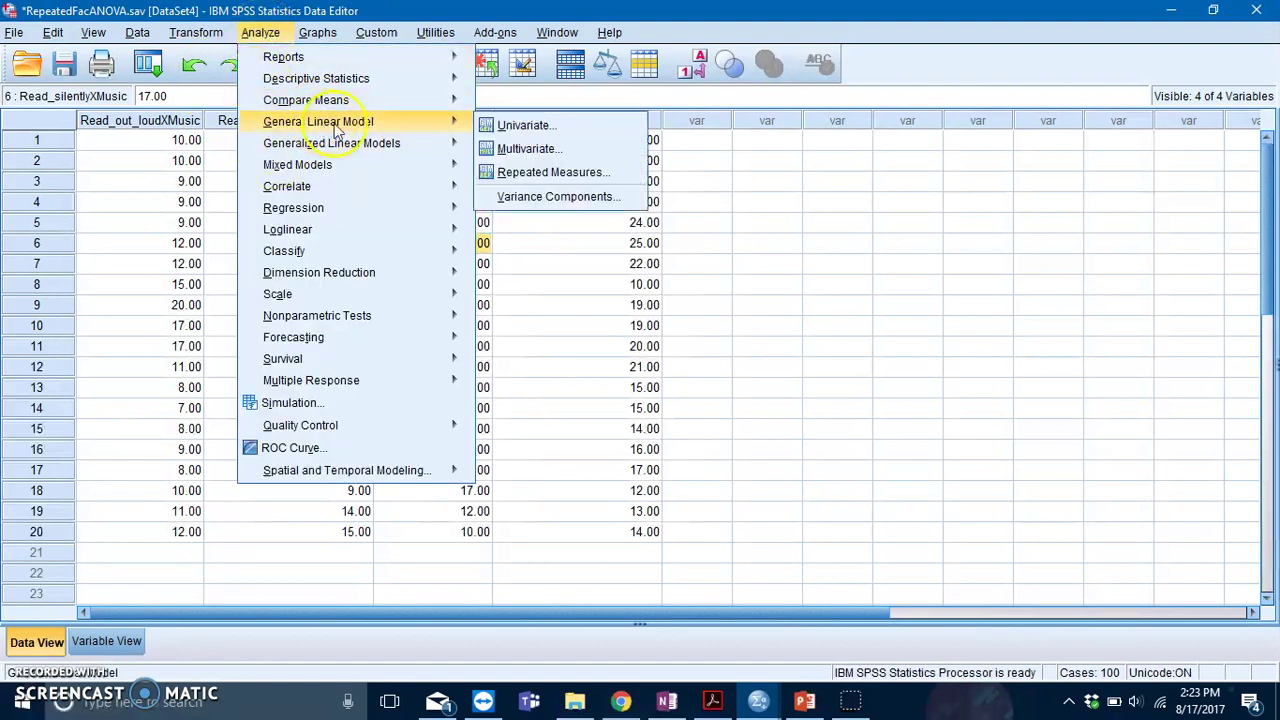
click(576, 178)
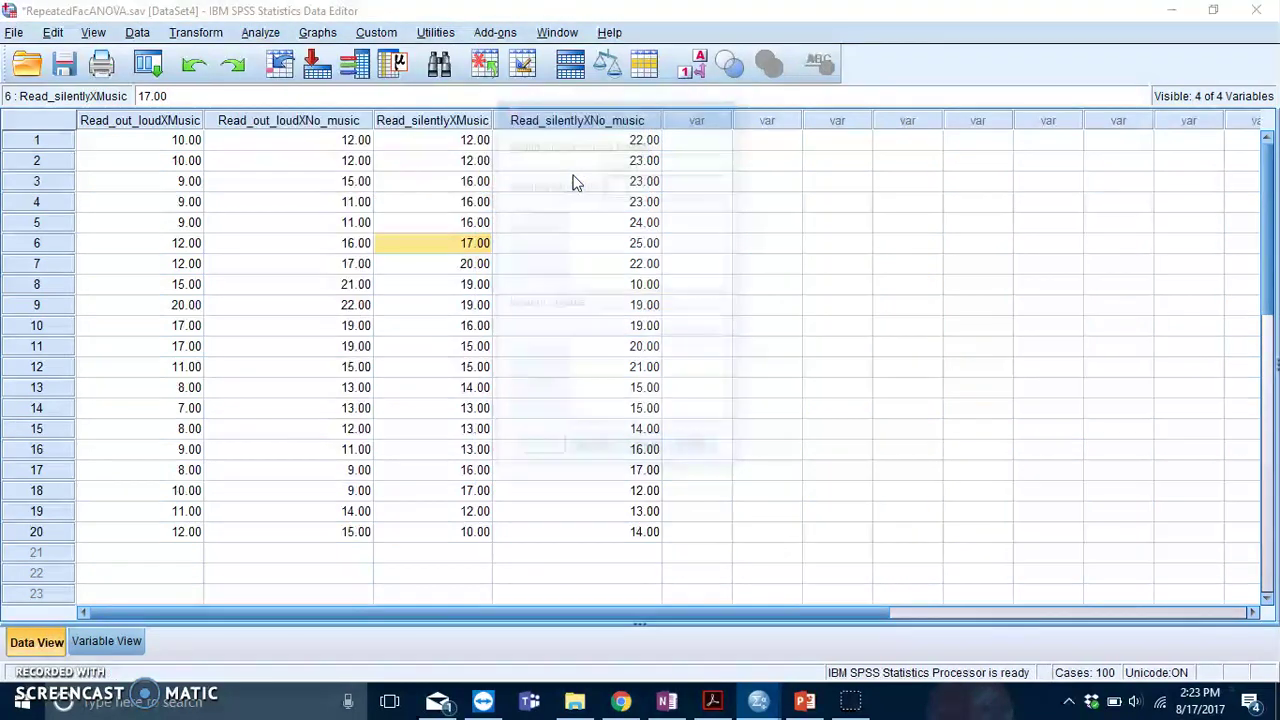
- Replace the default factor1 with a Reading_Method factor of 2 levels
drag(647, 160, 513, 163)
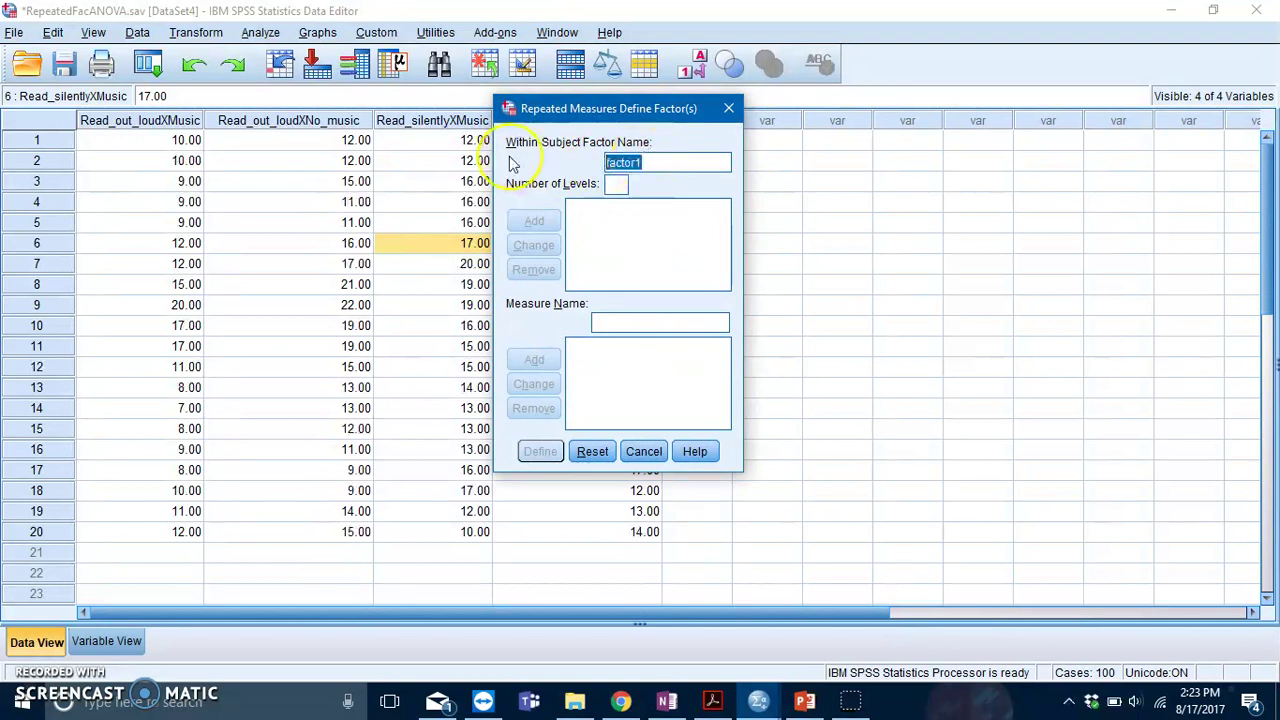
key(BackSpace)
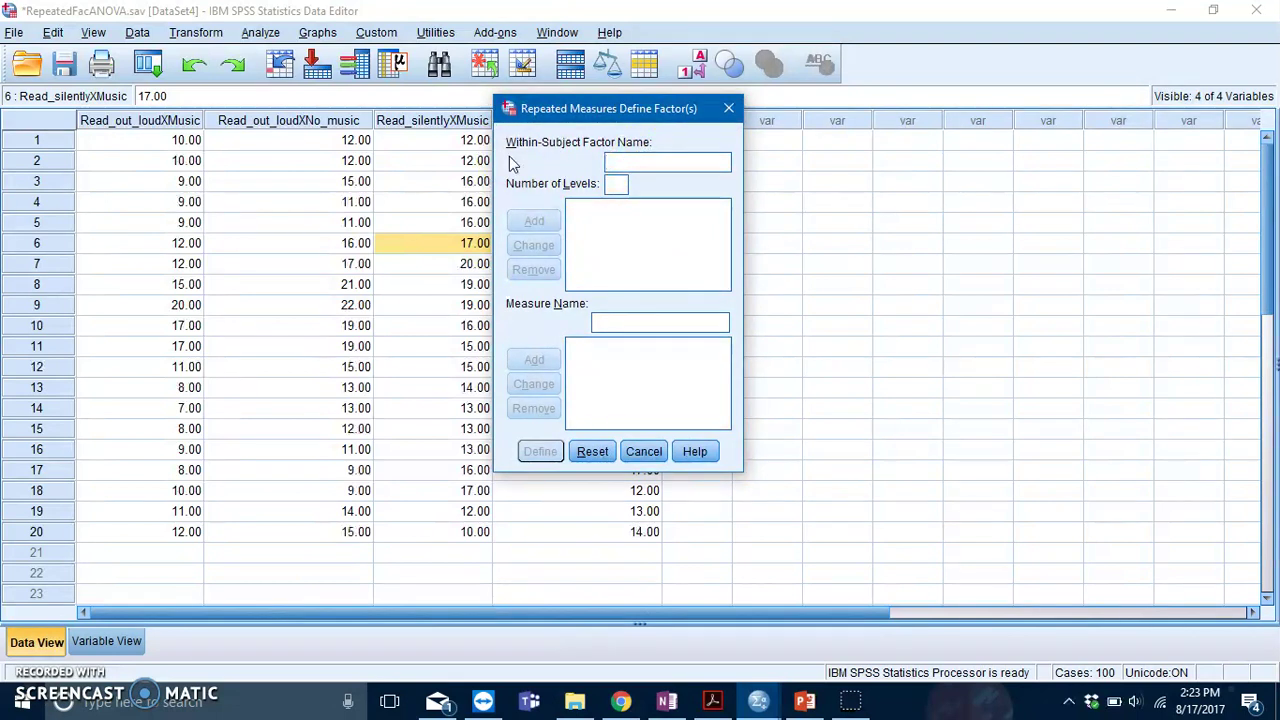
text(Reading_Method)
key(Tab)
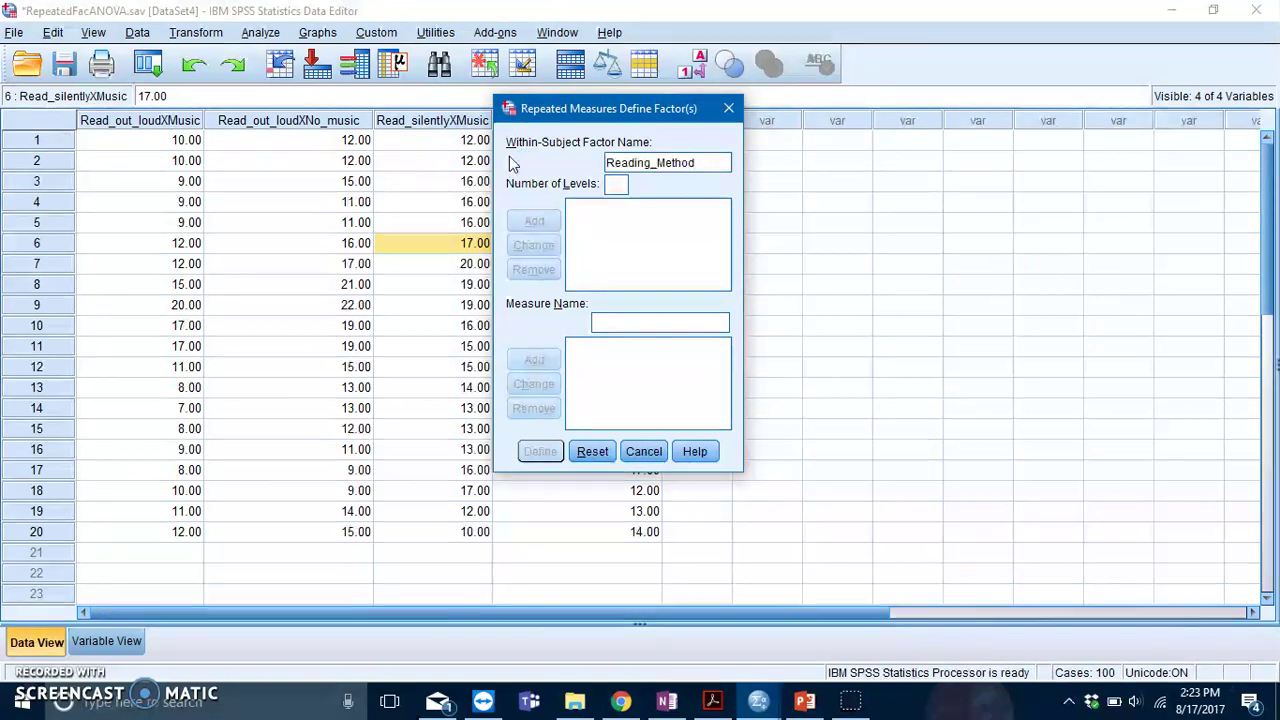
text(2)
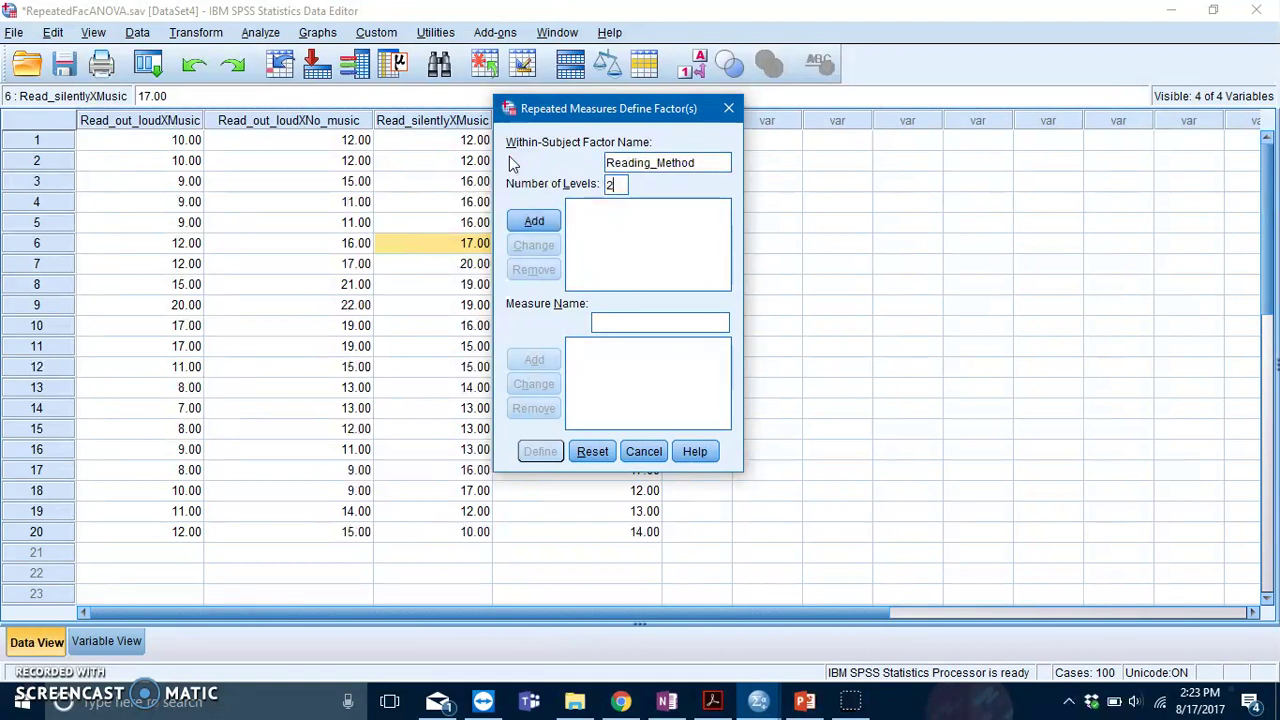
click(521, 235)
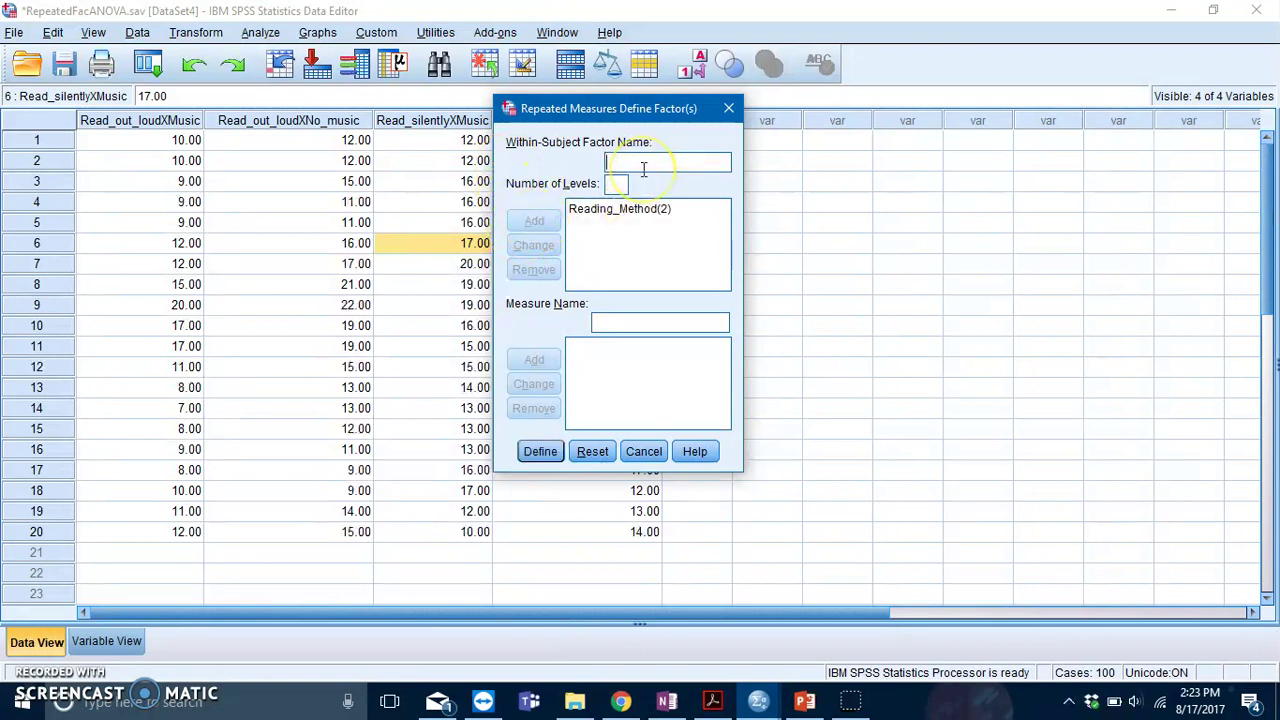
- Add a 2-level Music factor and the measure name Memory
text(Mus)
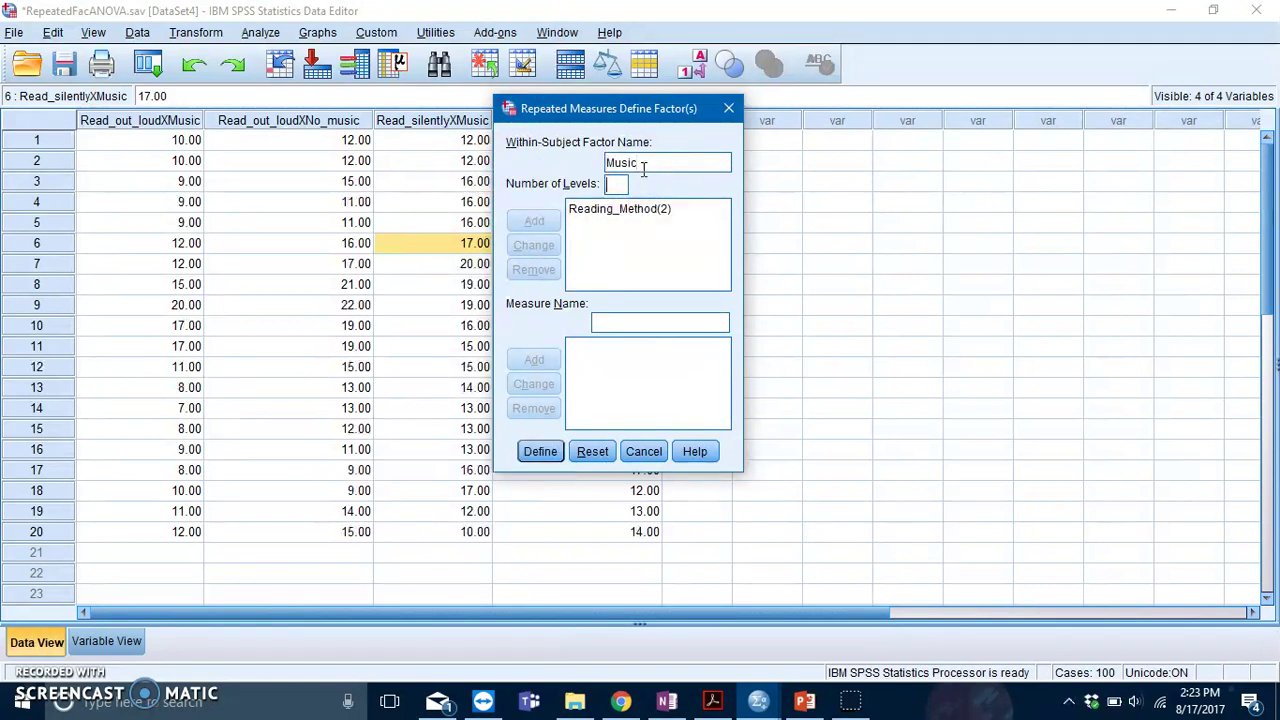
text(ic)
key(Tab)
text(2)
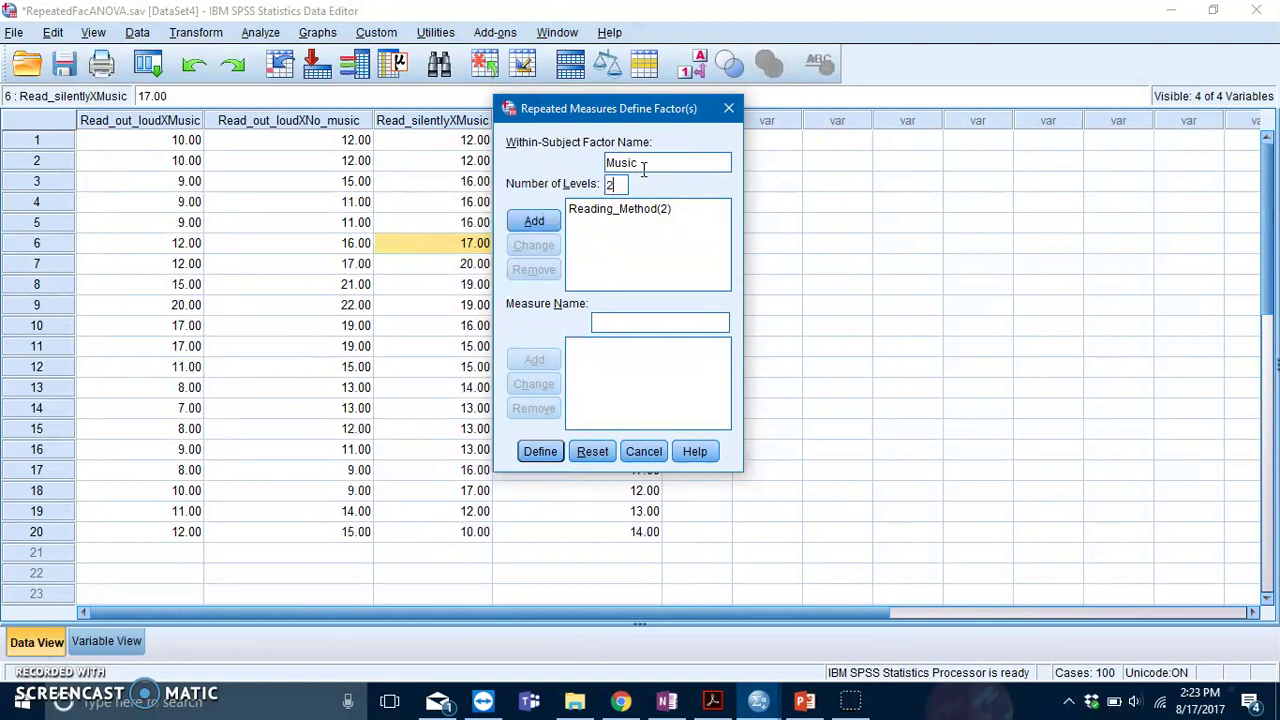
click(535, 222)
click(617, 322)
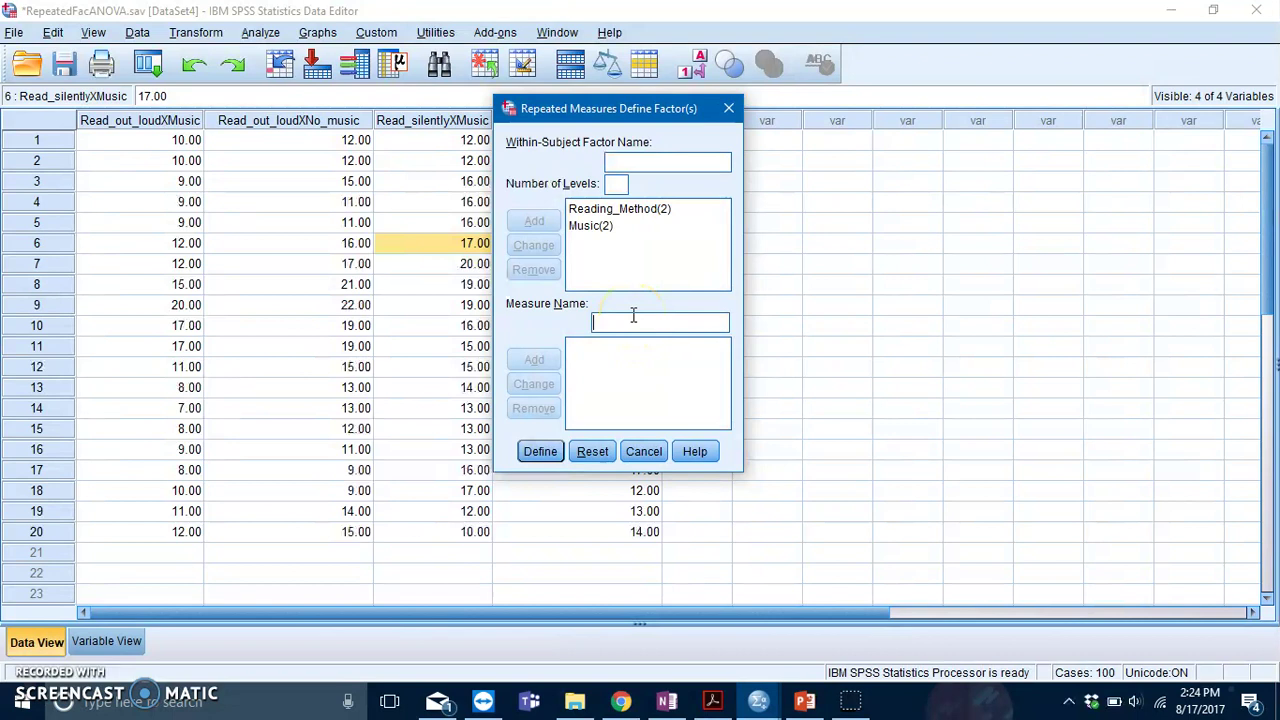
text(Memory)
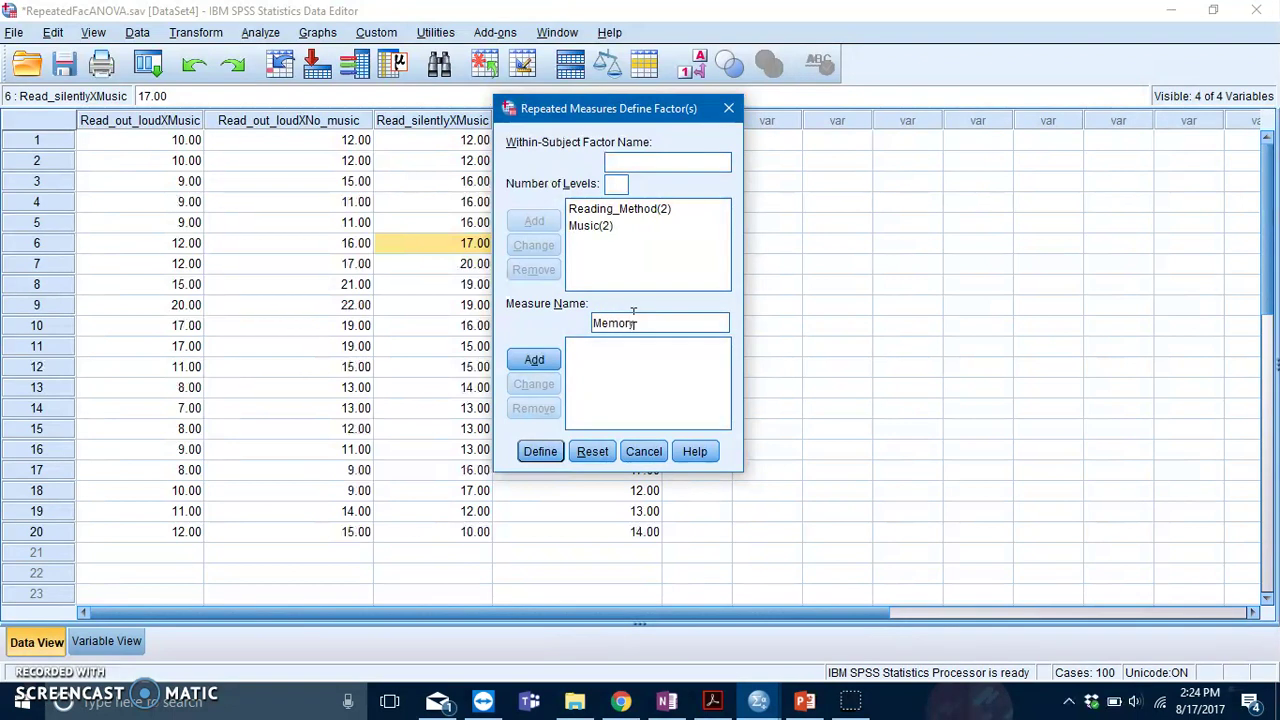
click(534, 360)
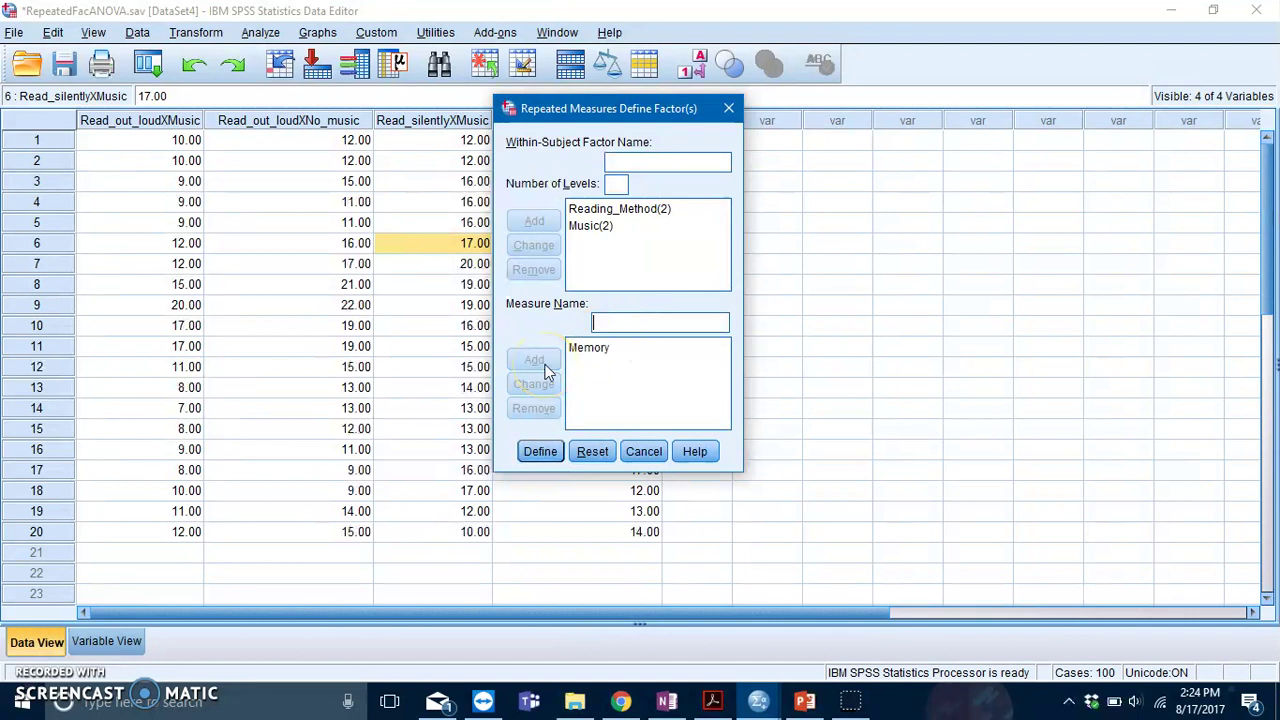
- Open the Repeated Measures dialog and check the slots (1,1,Memory) through (2,2,Memory)
click(537, 455)
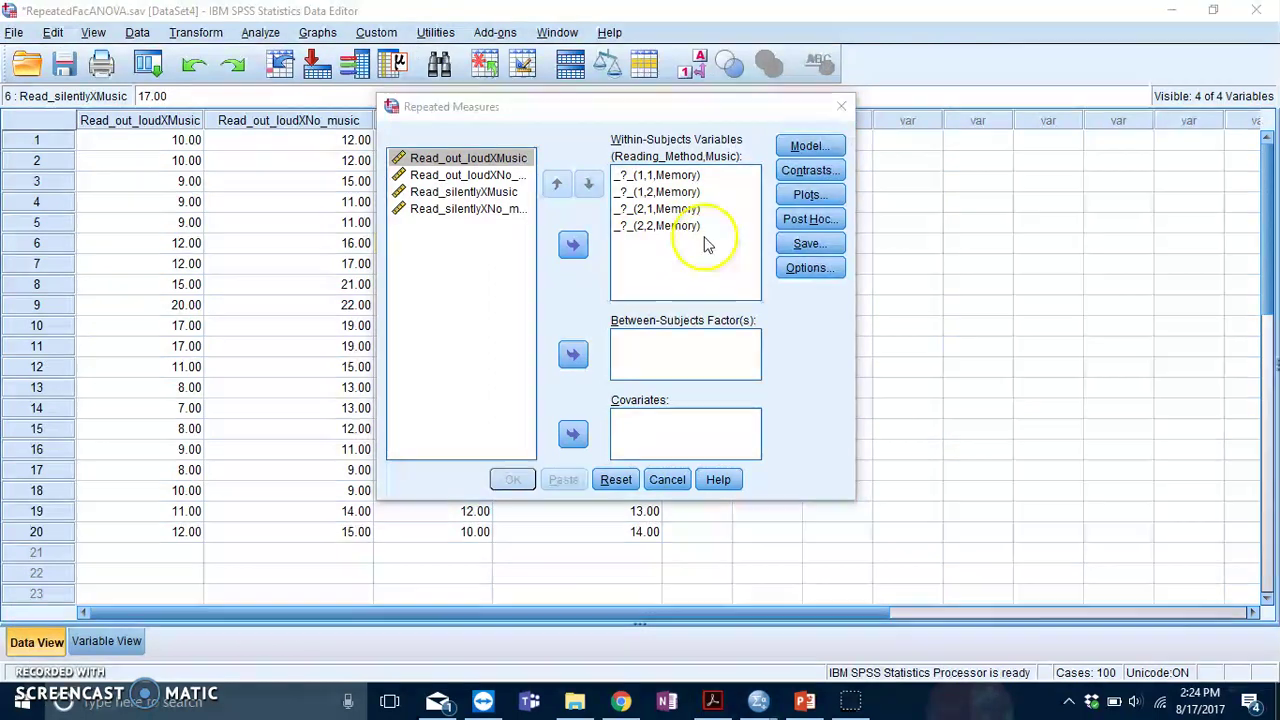
click(659, 176)
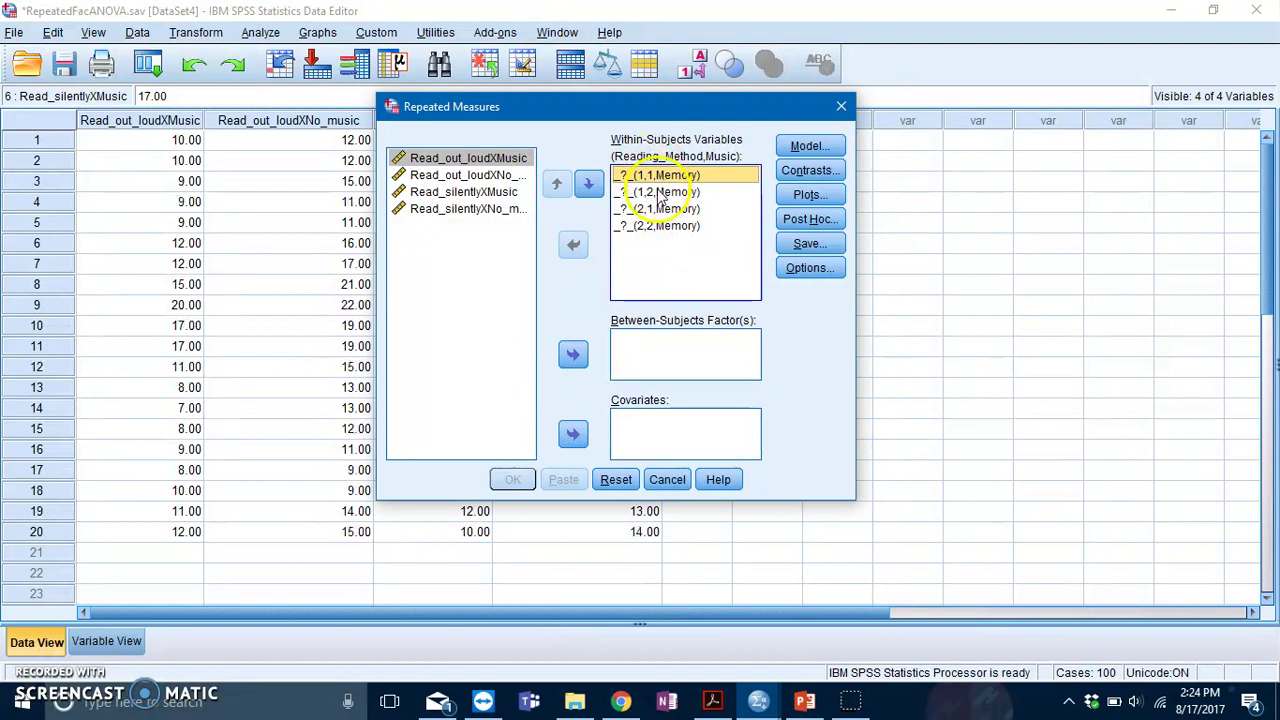
key(Down)
key(Down)
key(Down)
click(662, 178)
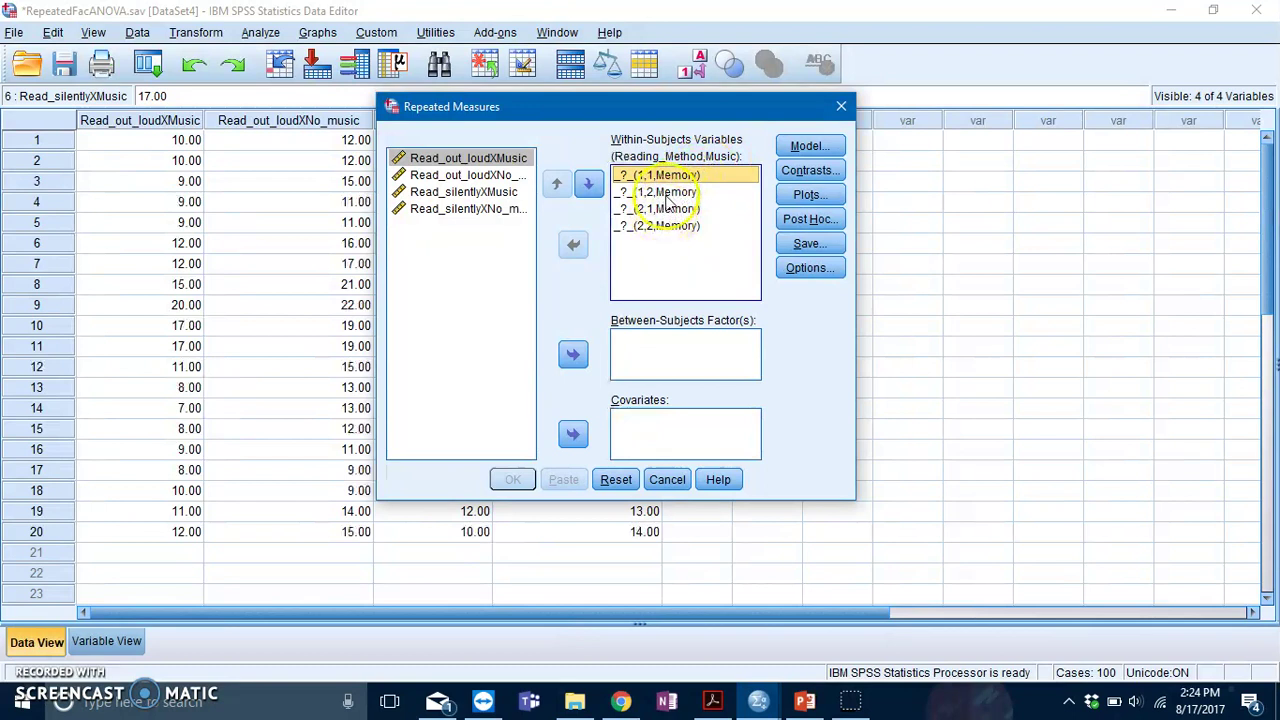
click(665, 226)
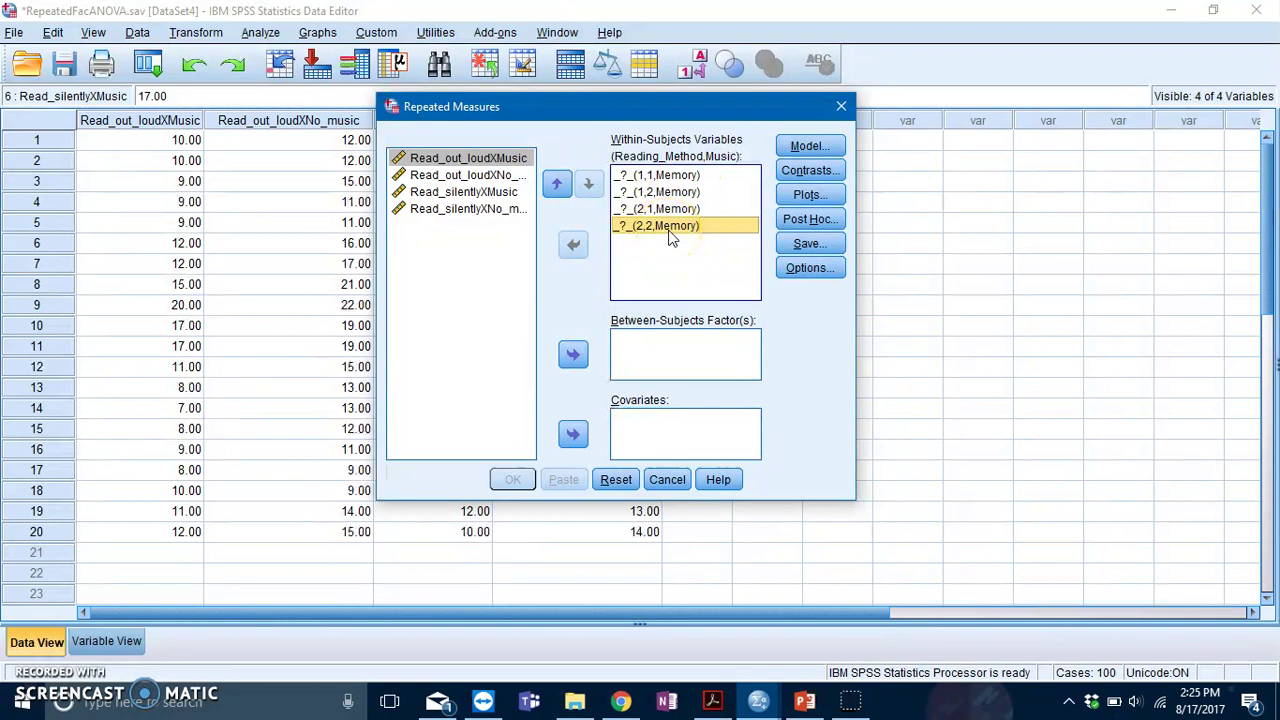
click(658, 238)
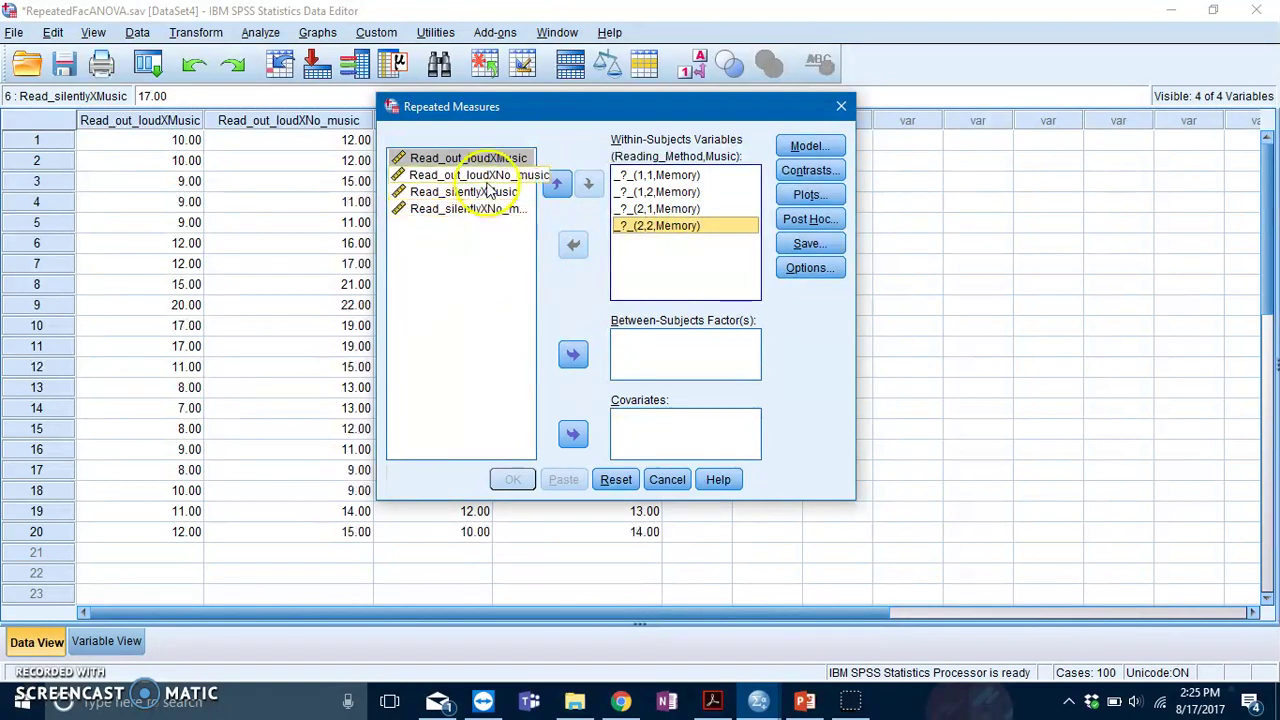
- Select all four reading-condition variables in the source list
click(468, 192)
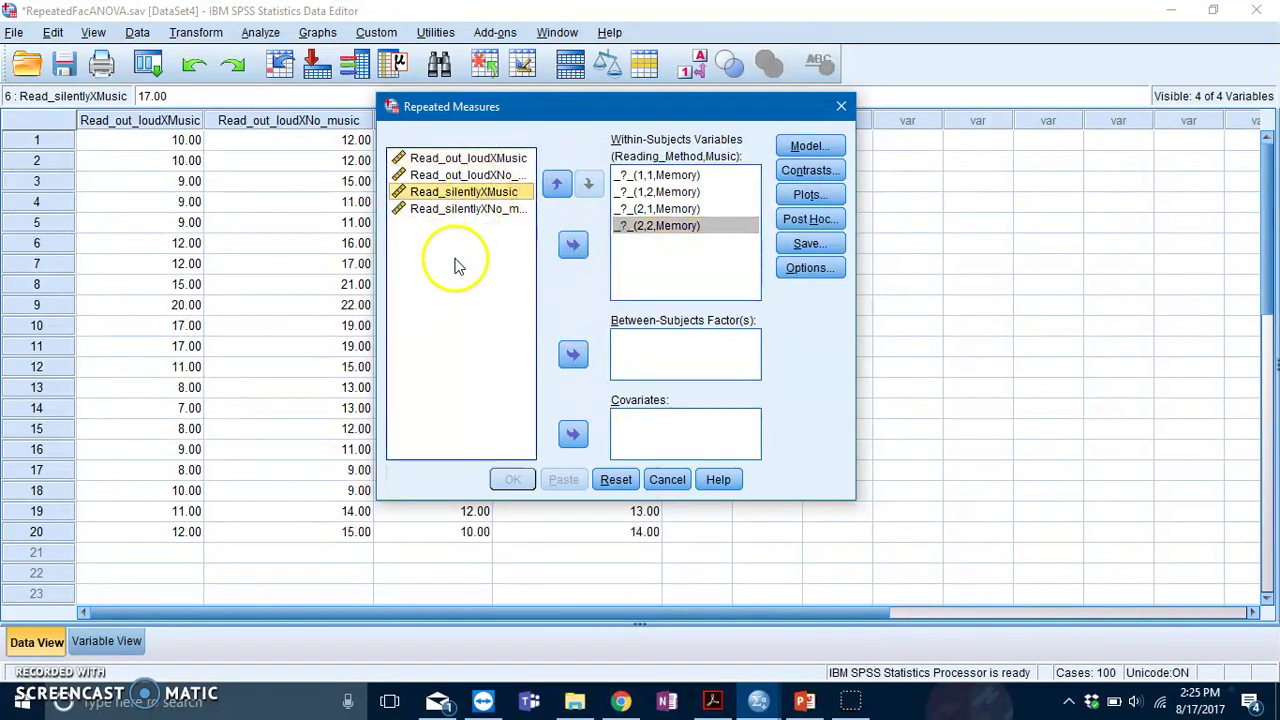
click(481, 176)
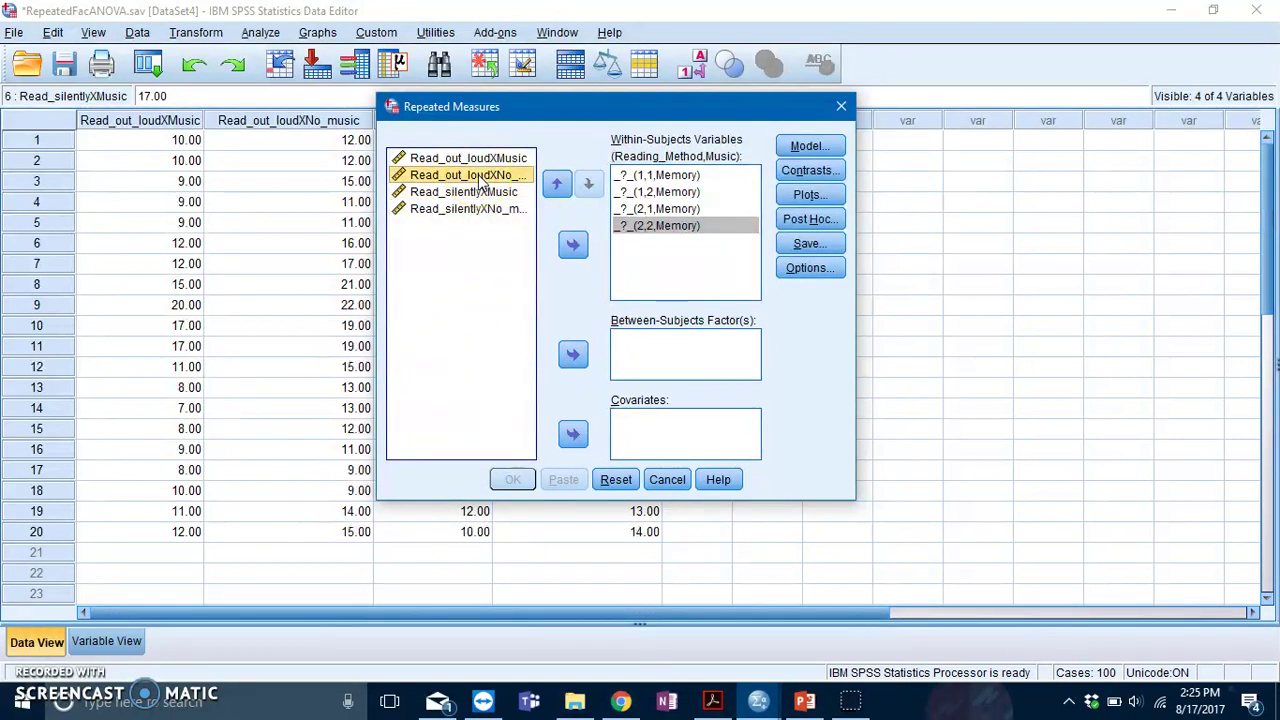
key(ctrl+a)
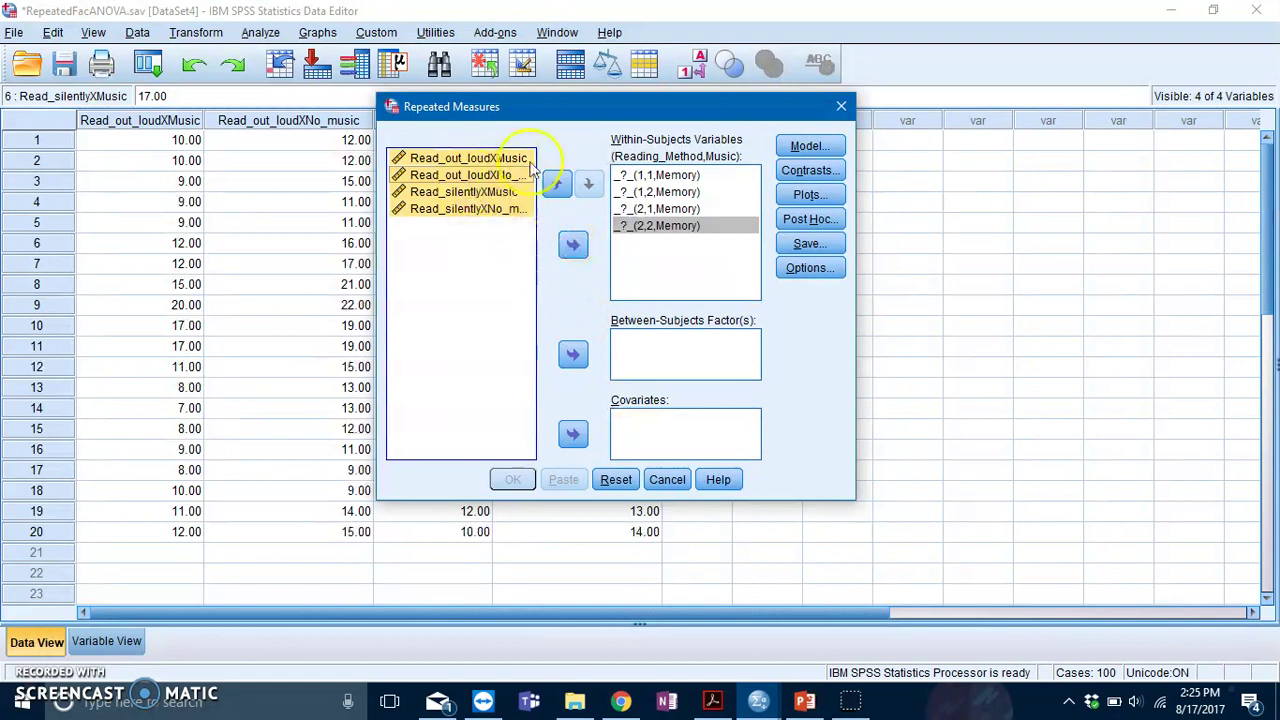
- Move the four variables into the within-subjects cells, leaving Post Hoc settings unchanged
click(572, 245)
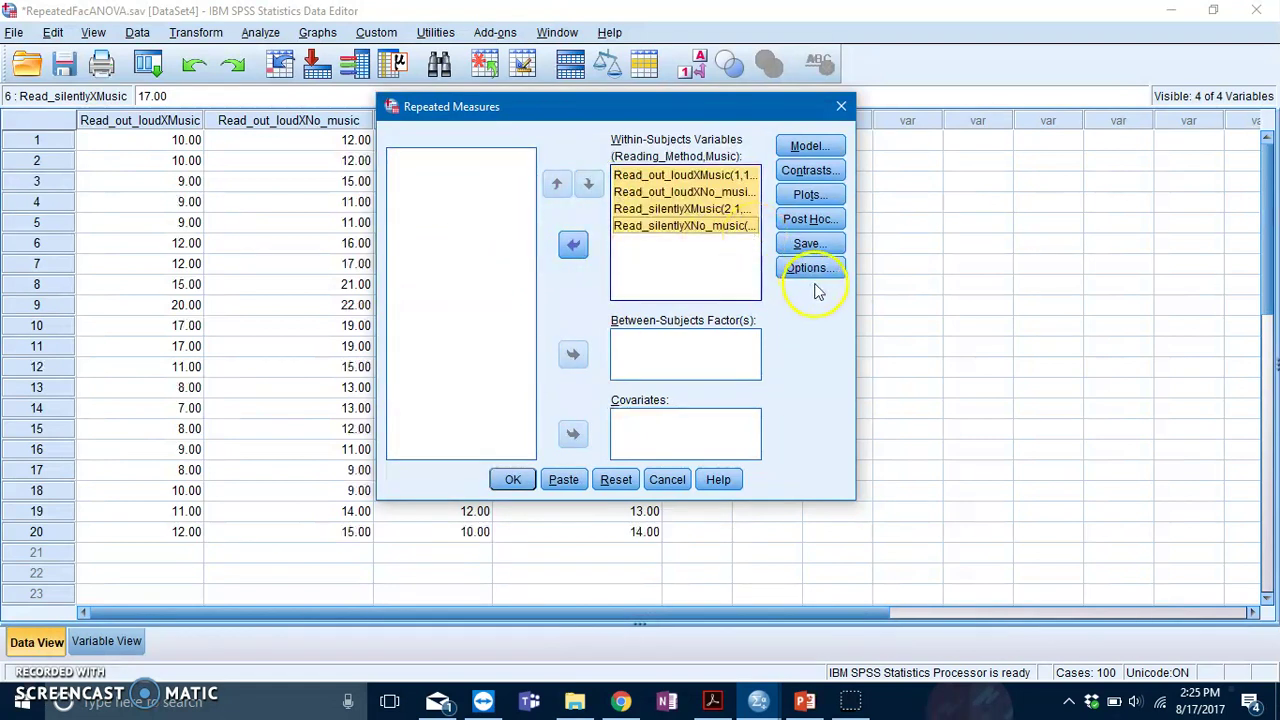
click(821, 220)
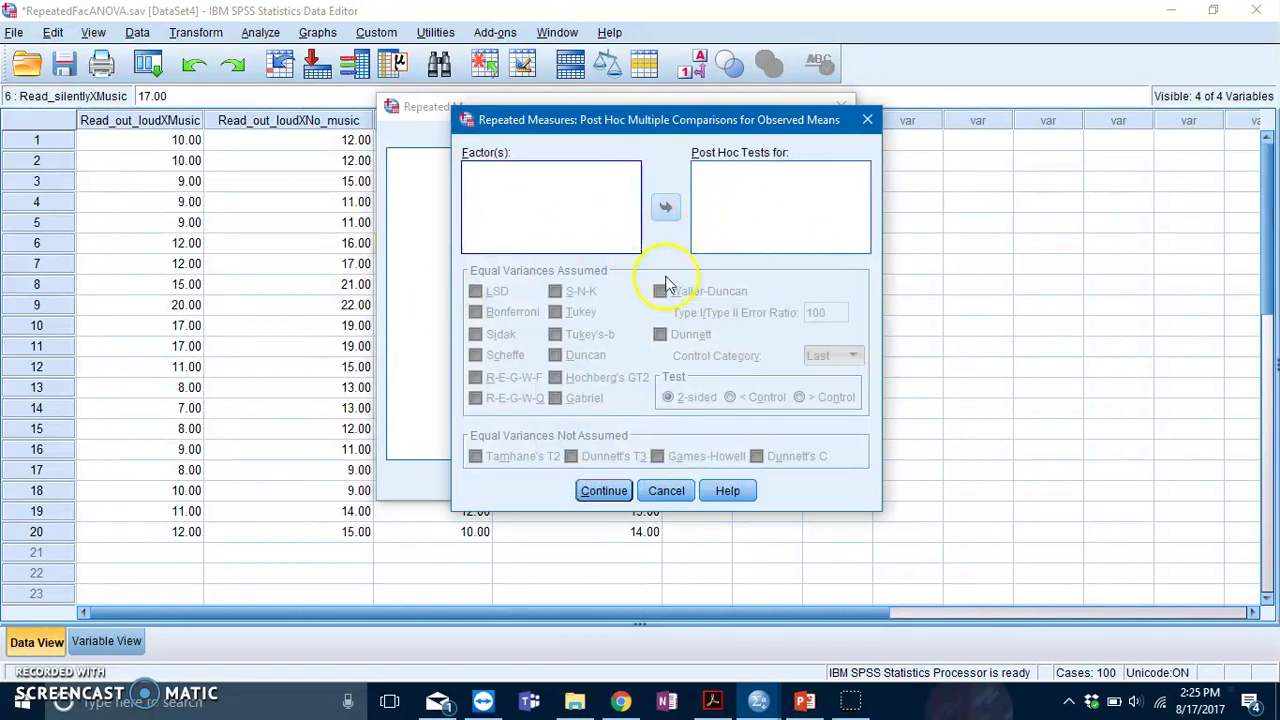
click(866, 120)
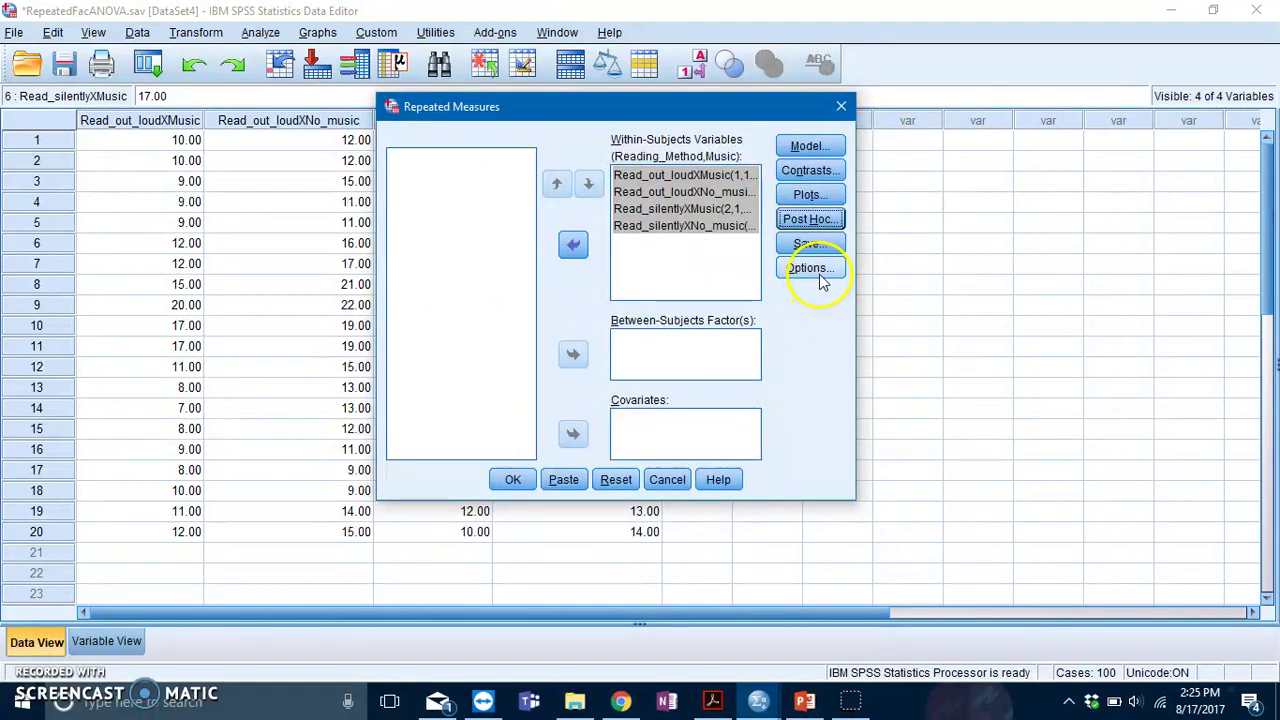
- Display estimated marginal means for Reading_Method, Music and Reading_Method*Music
click(818, 267)
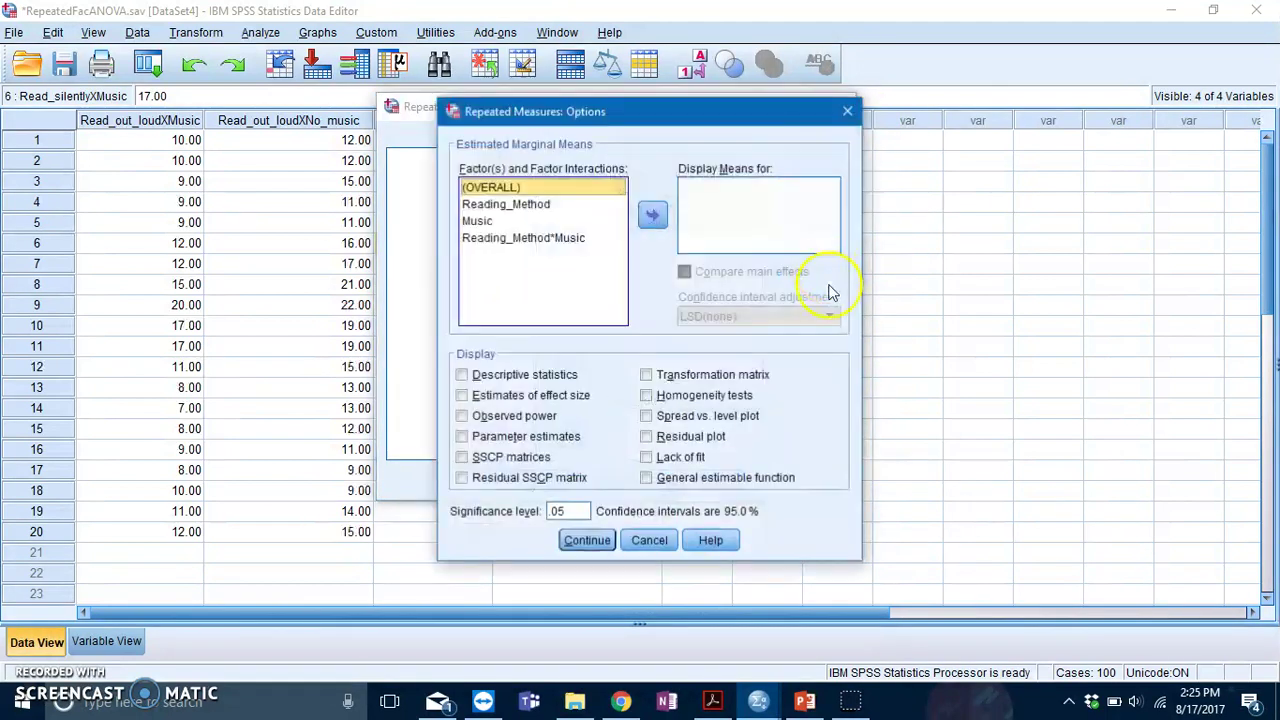
click(552, 206)
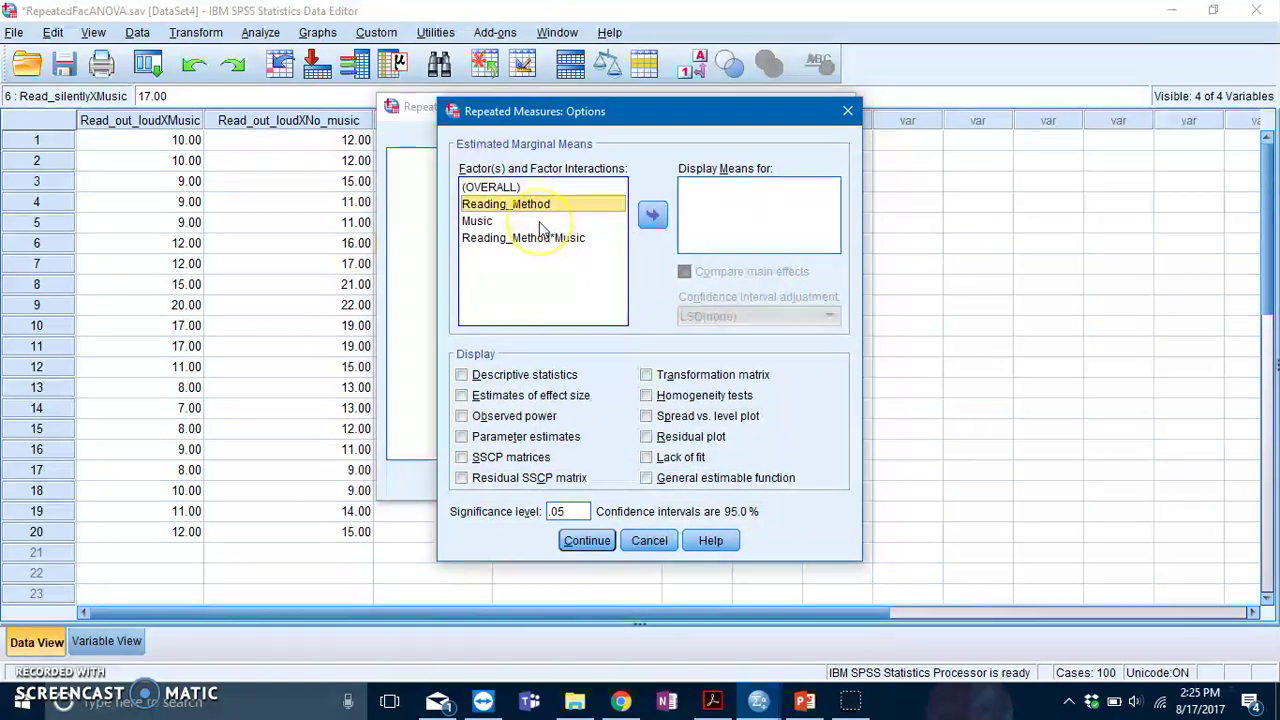
ctrl+click(541, 222)
ctrl+click(535, 239)
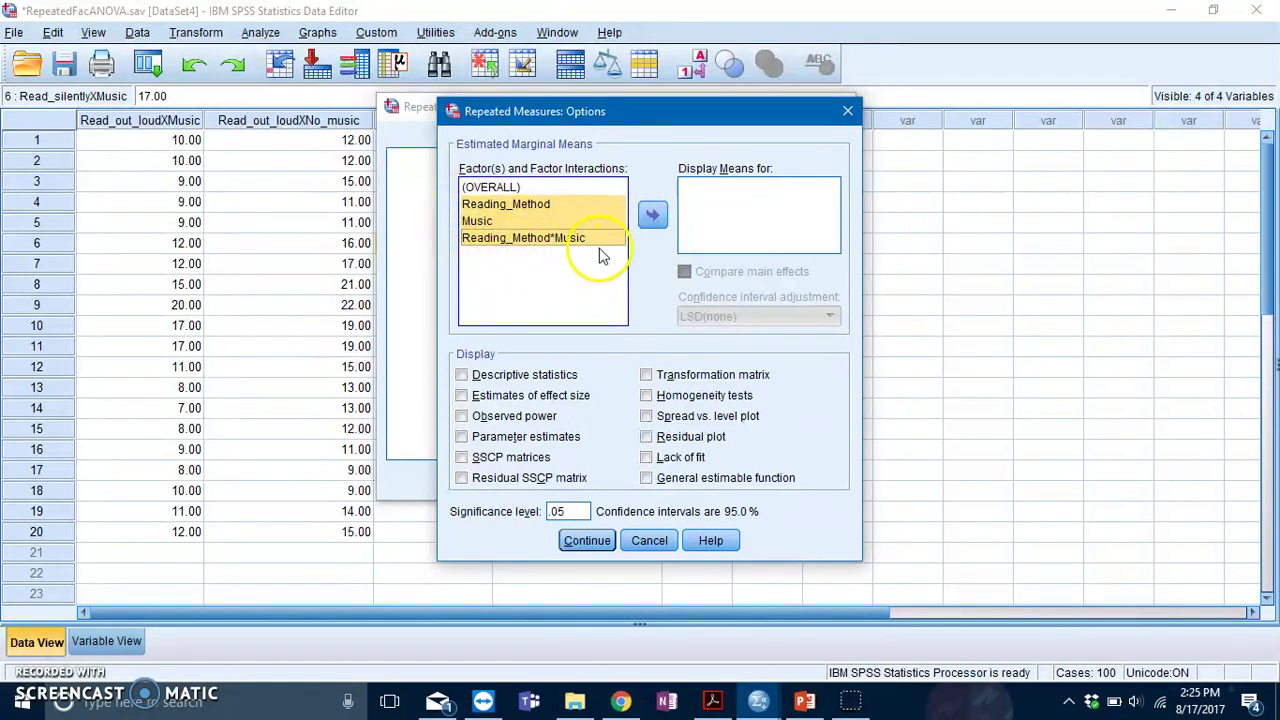
click(652, 218)
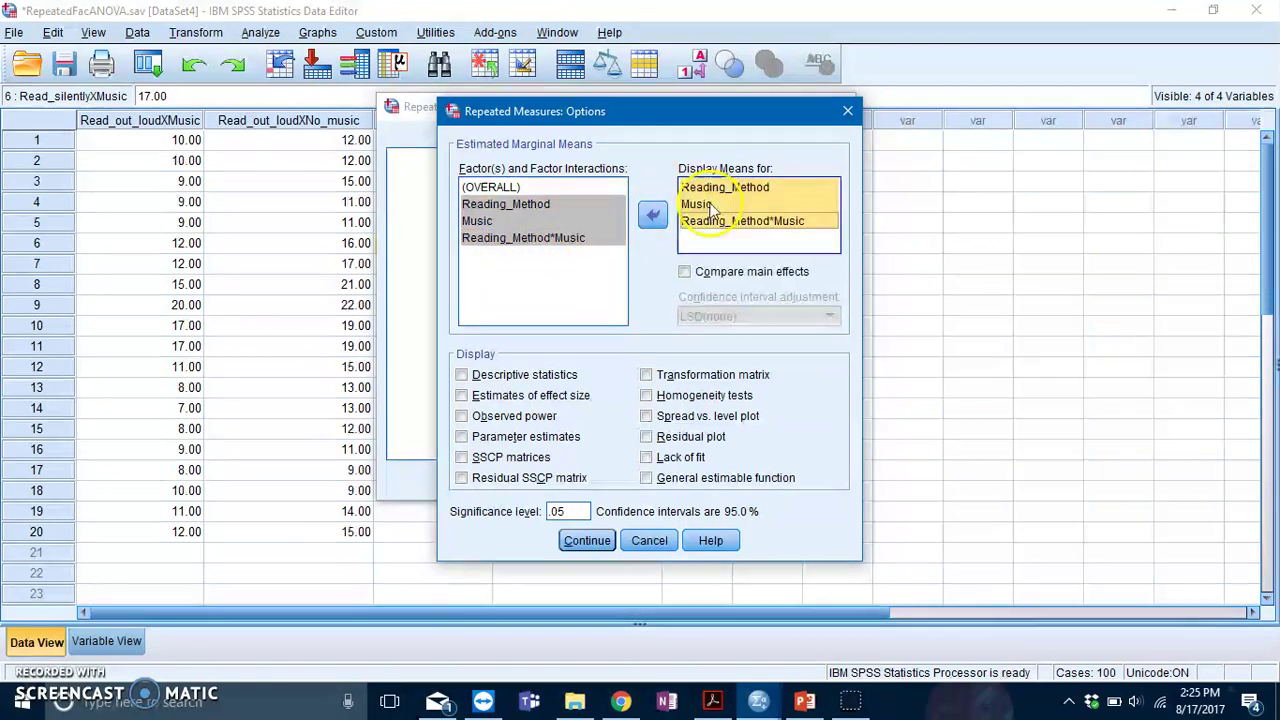
click(760, 225)
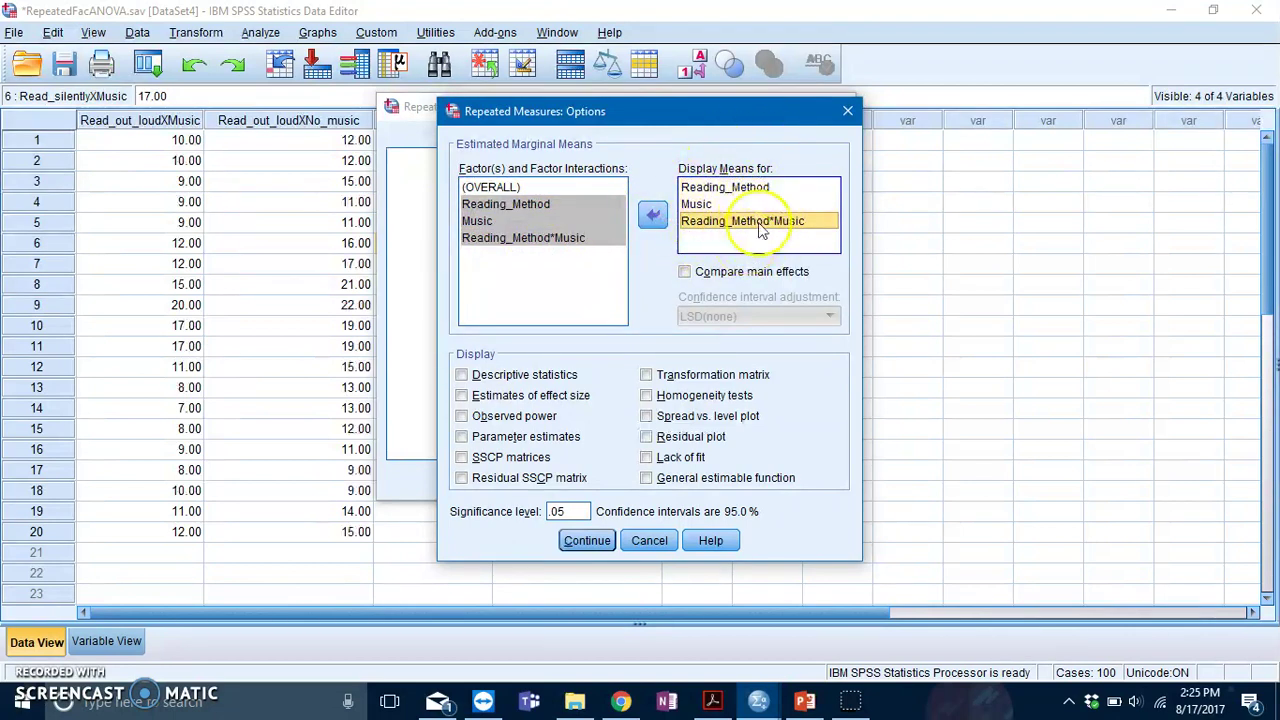
- Compare main effects with Bonferroni adjustment, include descriptive statistics, and confirm the options
click(719, 276)
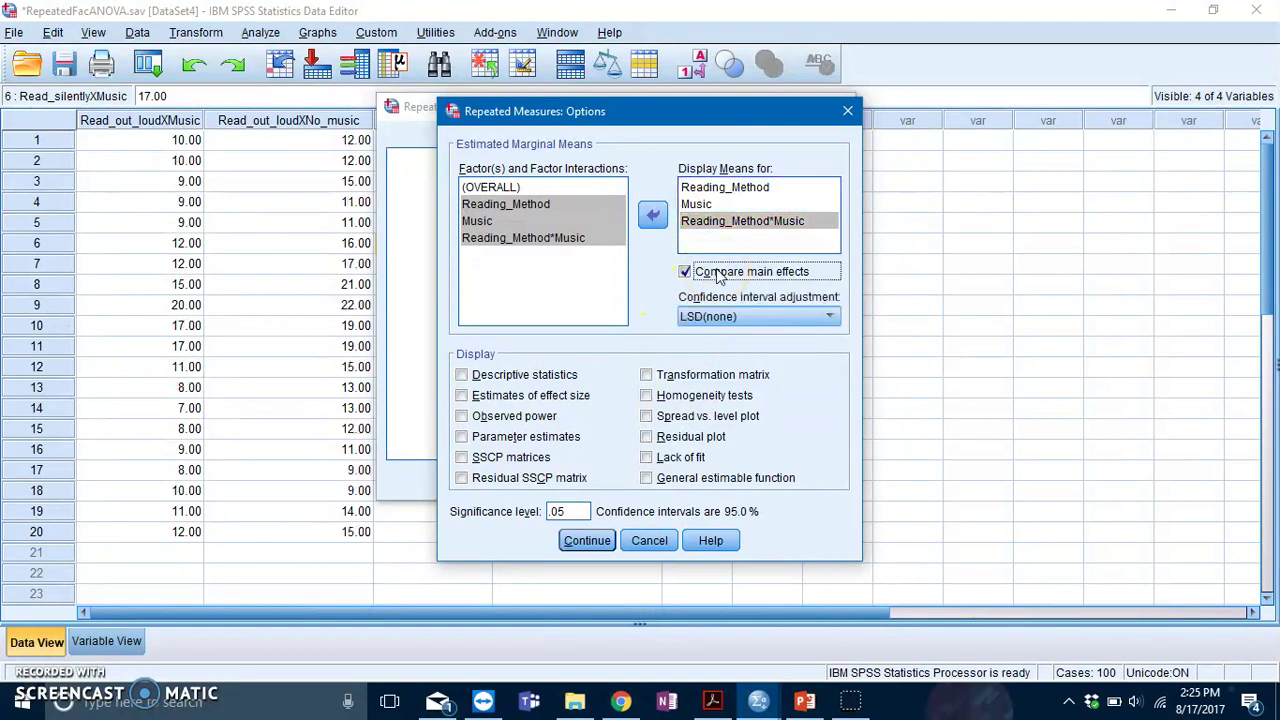
click(745, 316)
click(707, 353)
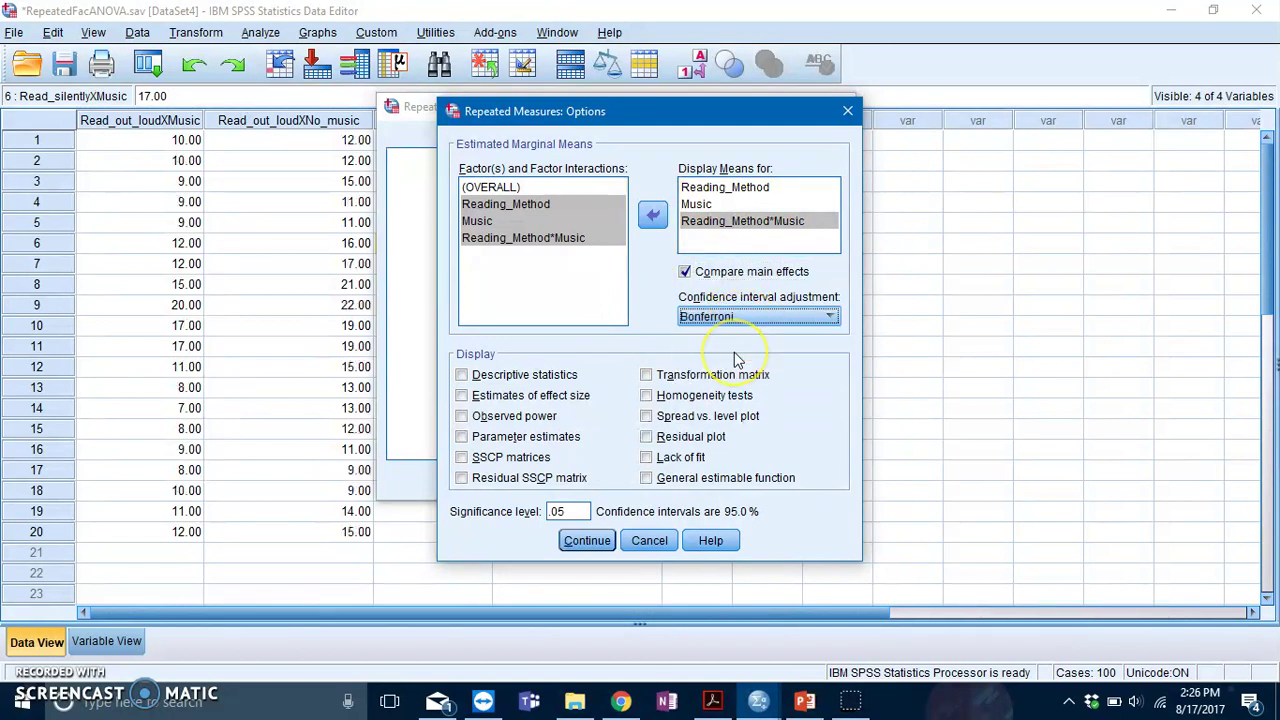
click(525, 382)
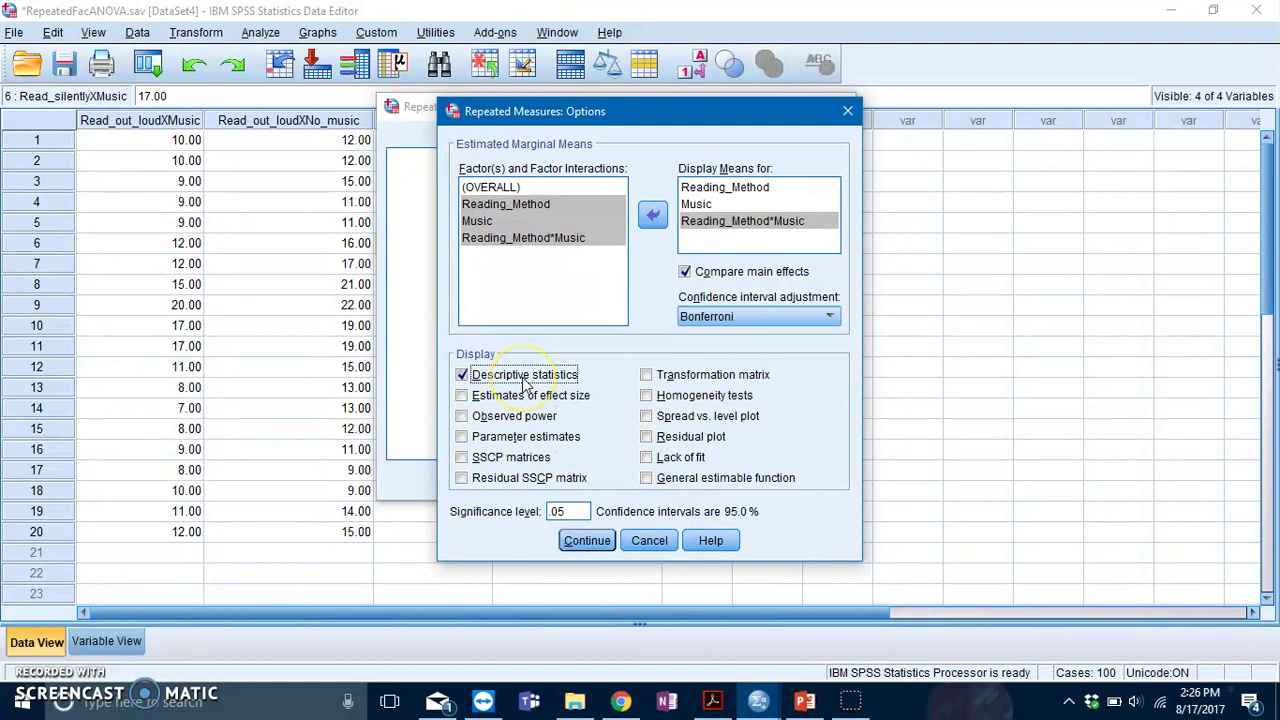
click(588, 541)
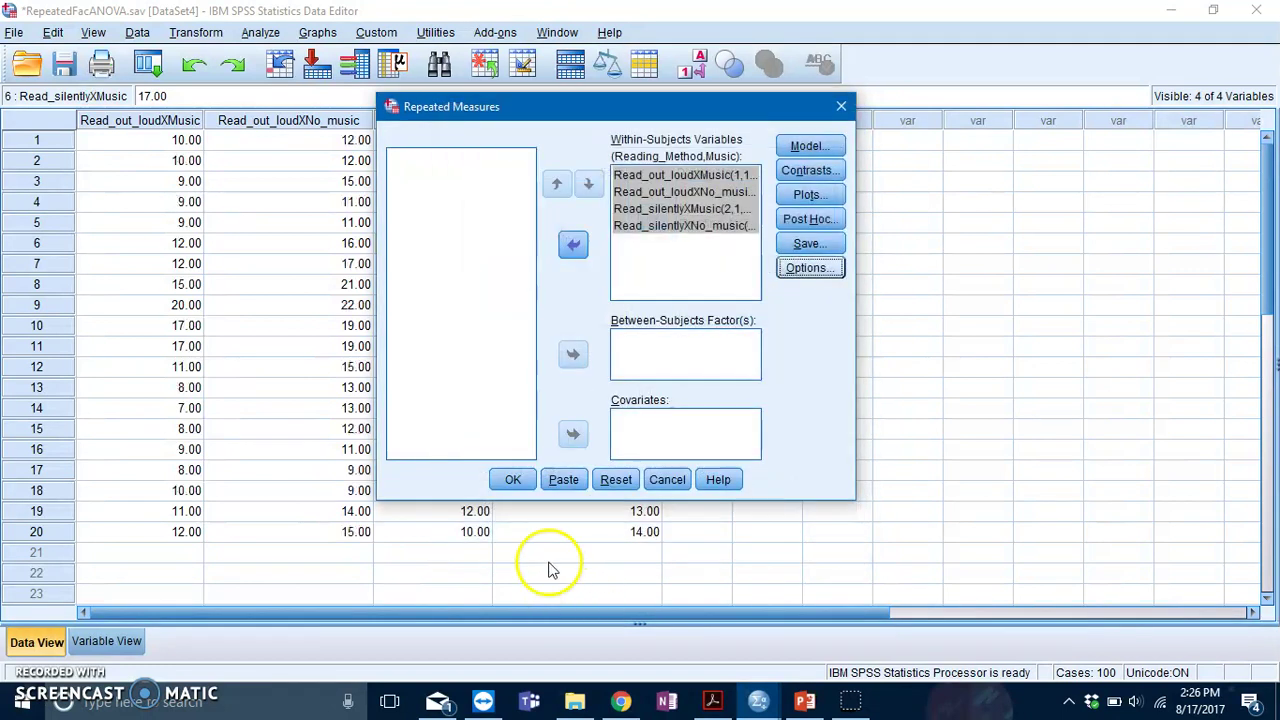
click(513, 480)
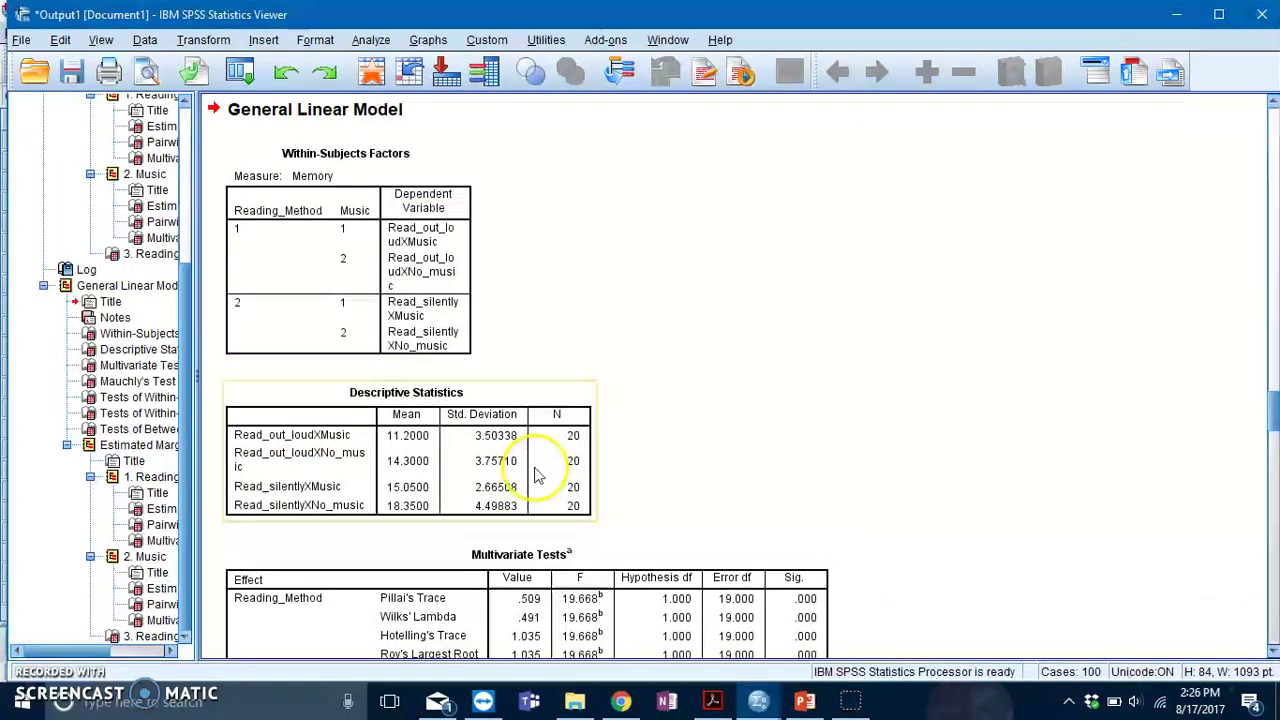
scroll(1010, 338, down, 10)
scroll(1010, 338, down, 10)
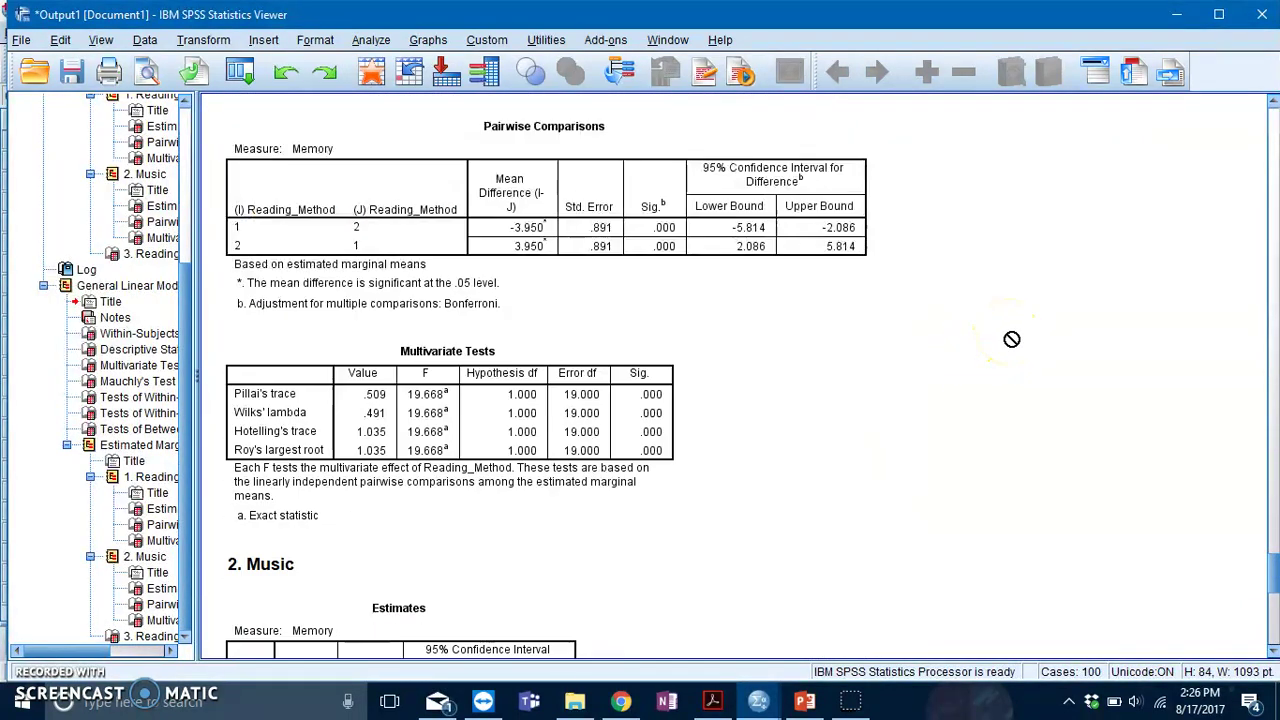
scroll(1010, 338, up, 20)
scroll(1012, 338, up, 3)
scroll(1012, 340, down, 15)
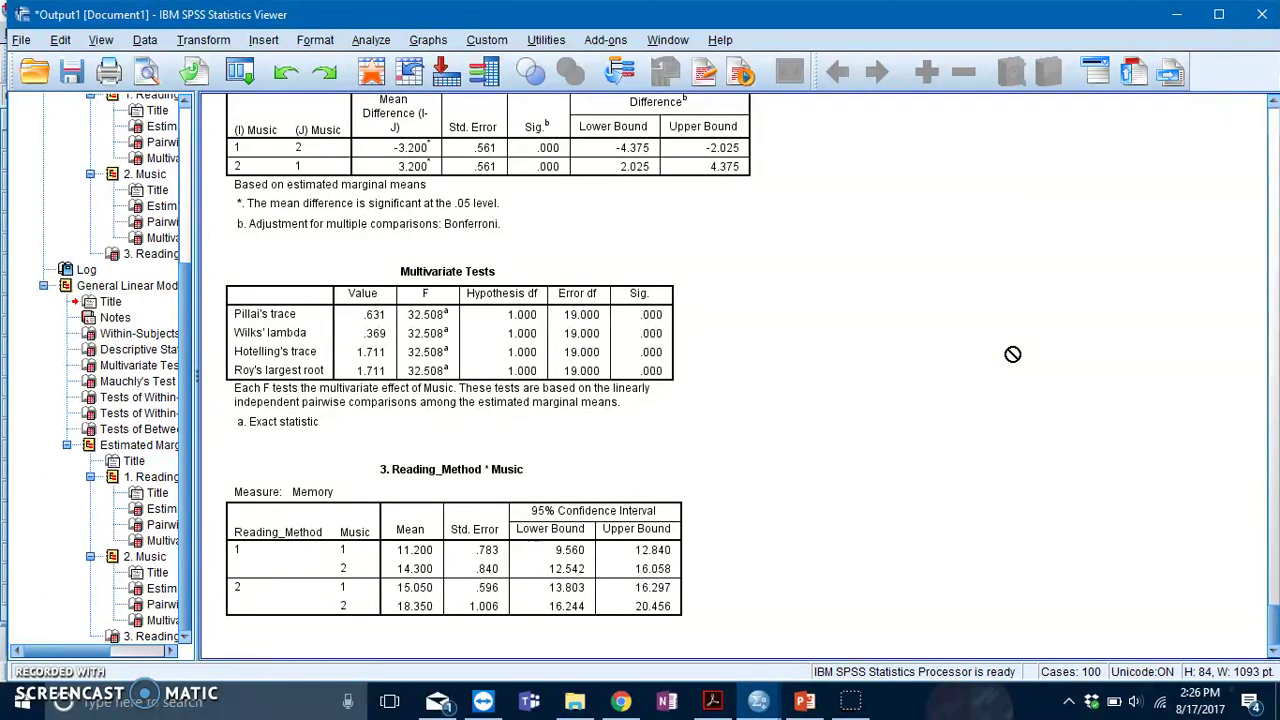
scroll(917, 434, up, 20)
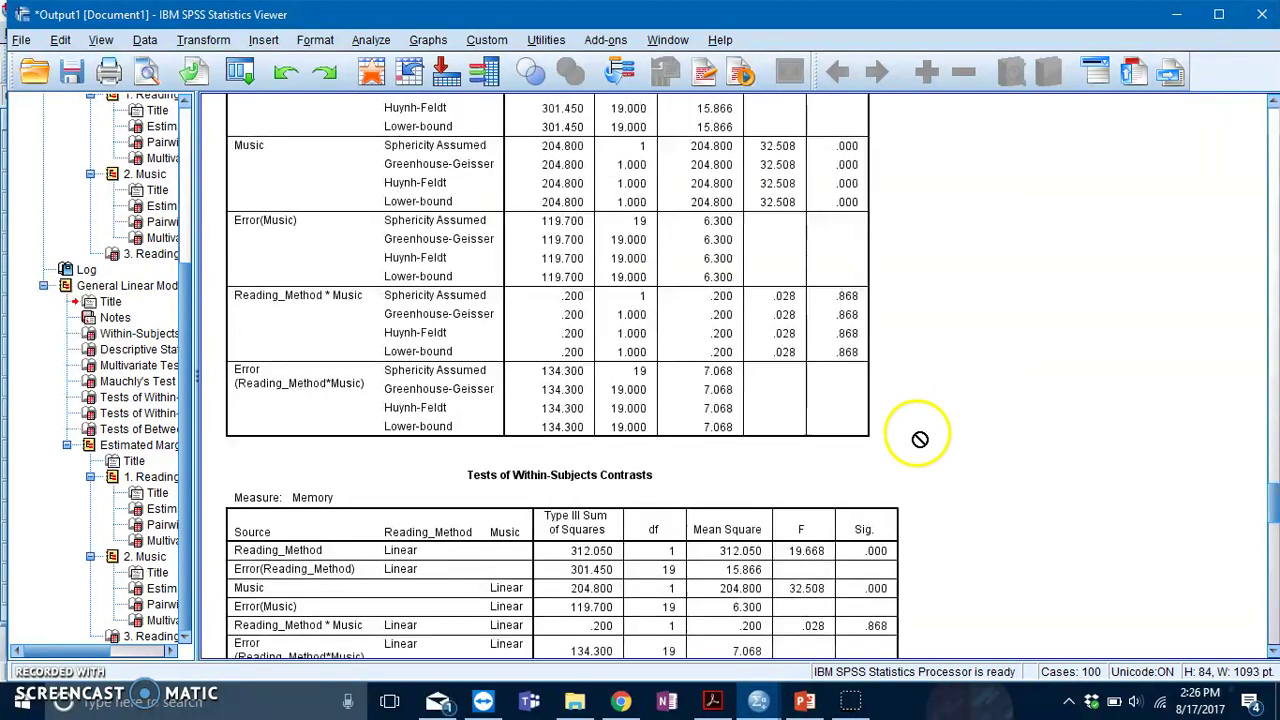